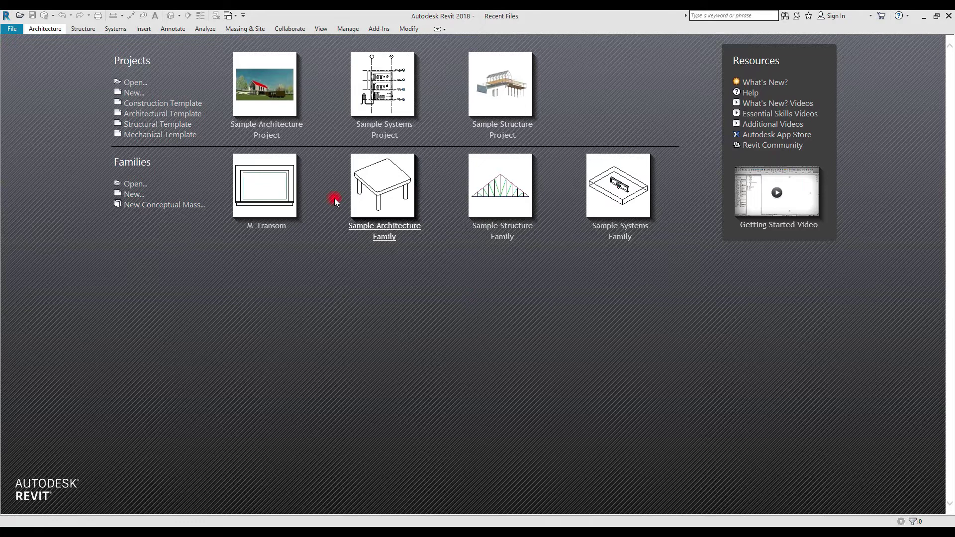
# - Create a new project from the Architectural Template, opening on the Level 0 plan
pyautogui.click(130, 103)
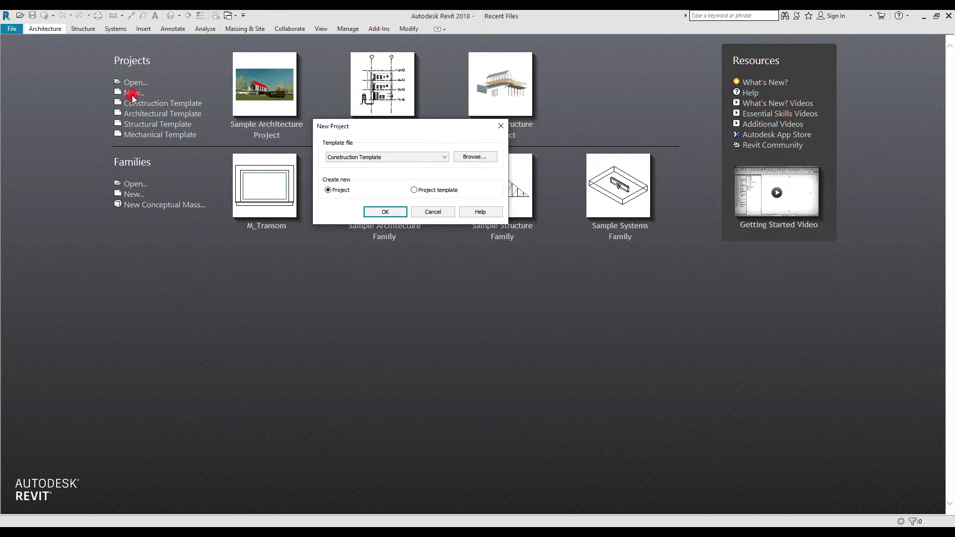
pyautogui.click(331, 156)
pyautogui.click(353, 158)
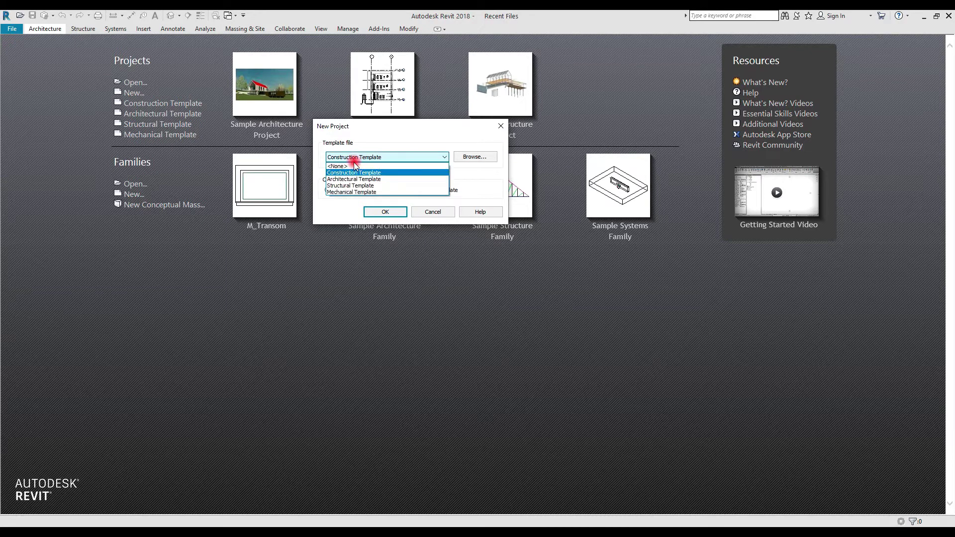
pyautogui.click(348, 175)
pyautogui.click(391, 217)
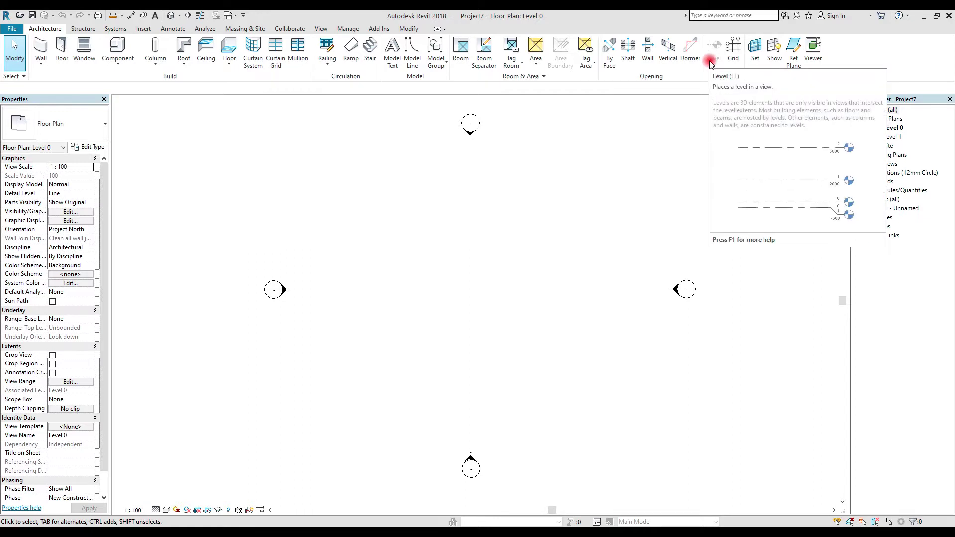
# - Draw horizontal grids 1–4 on Level 0, spaced 3900, 4400 and 3100 apart
pyautogui.click(732, 50)
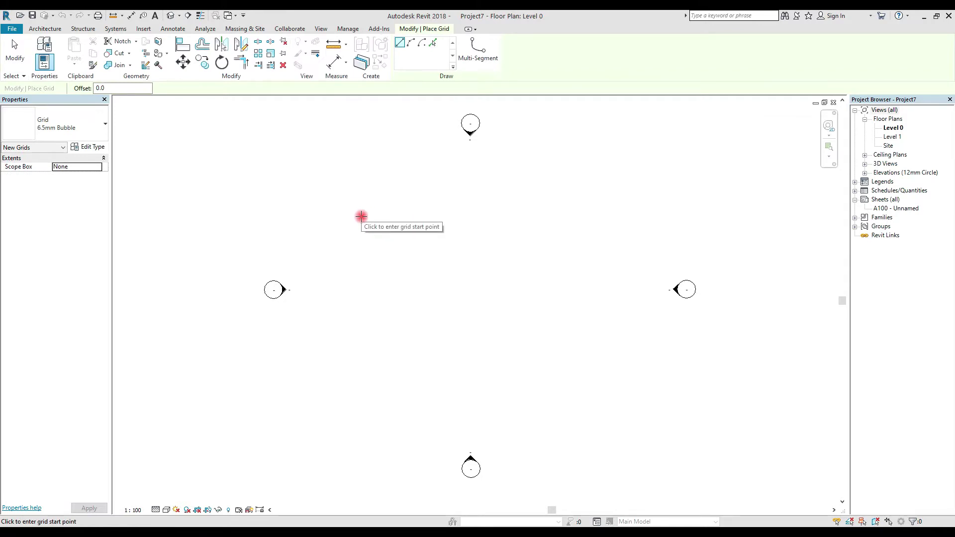
pyautogui.click(362, 215)
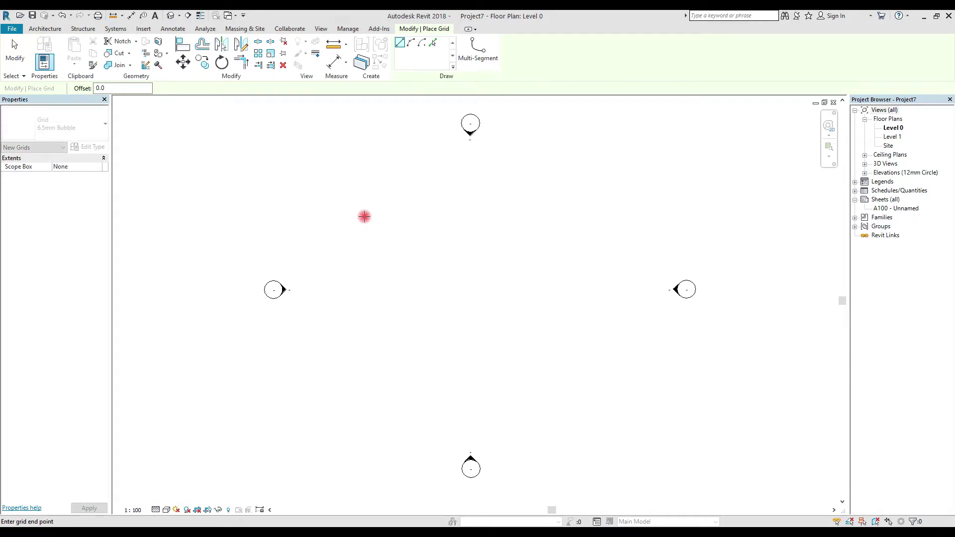
pyautogui.click(533, 214)
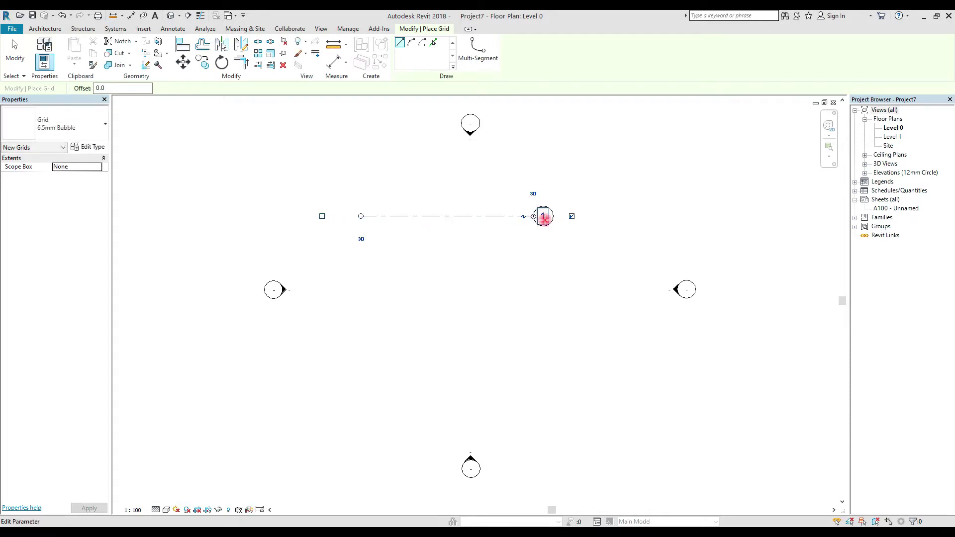
pyautogui.click(359, 275)
pyautogui.click(533, 275)
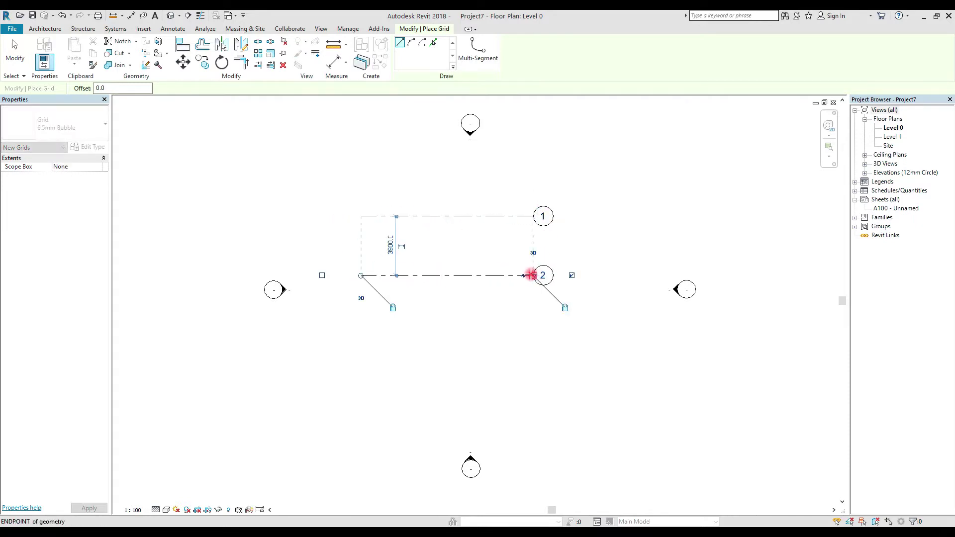
pyautogui.click(361, 342)
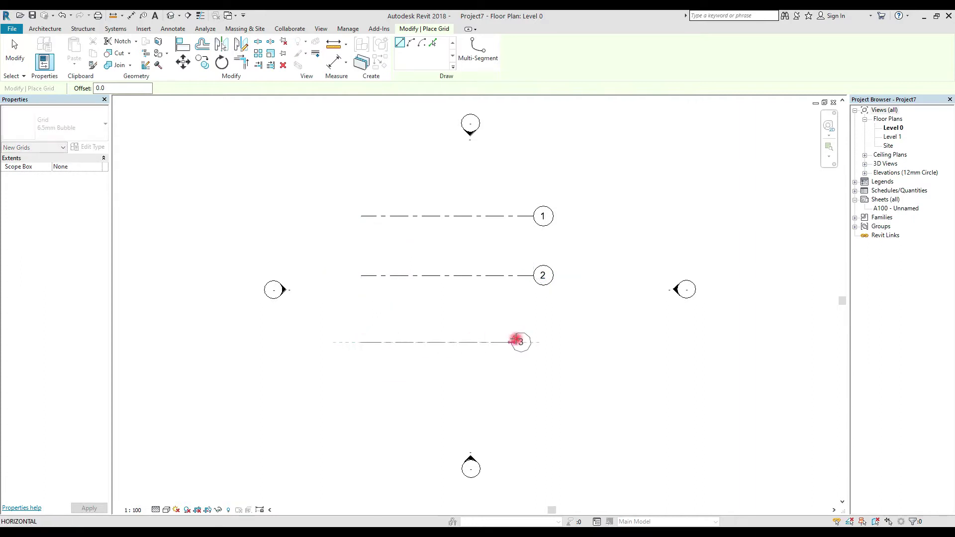
pyautogui.click(532, 342)
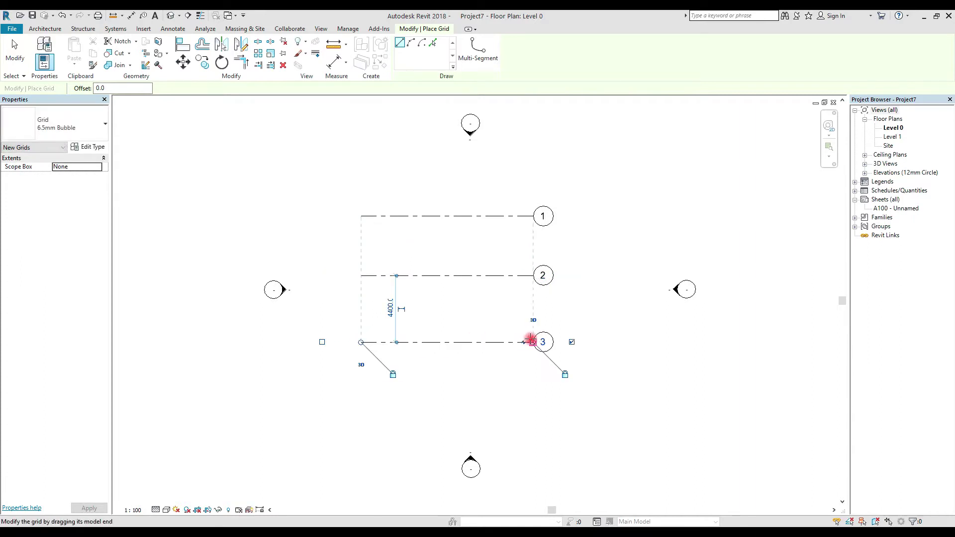
pyautogui.click(361, 389)
pyautogui.click(527, 383)
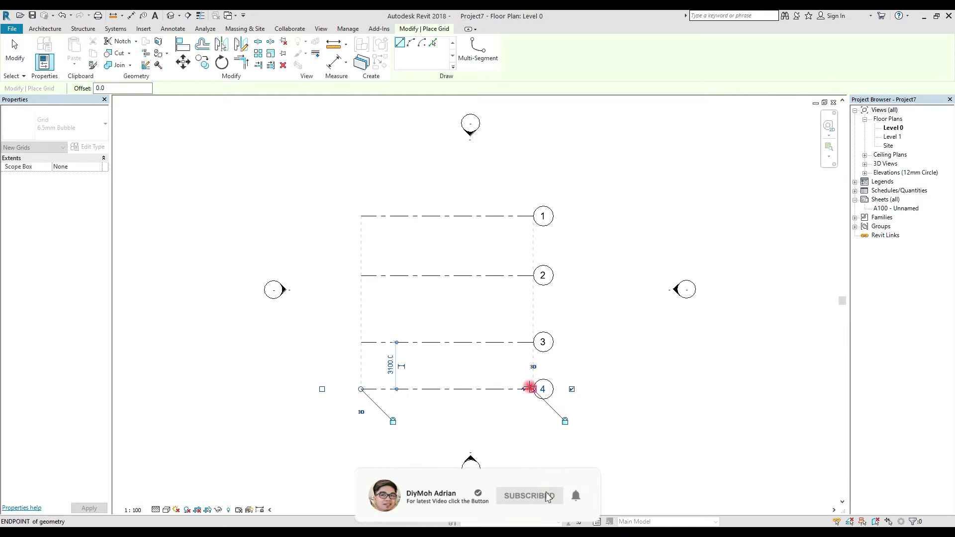
pyautogui.press('Escape')
pyautogui.press('Escape')
pyautogui.moveTo(452, 398); pyautogui.dragTo(478, 370, button='middle')
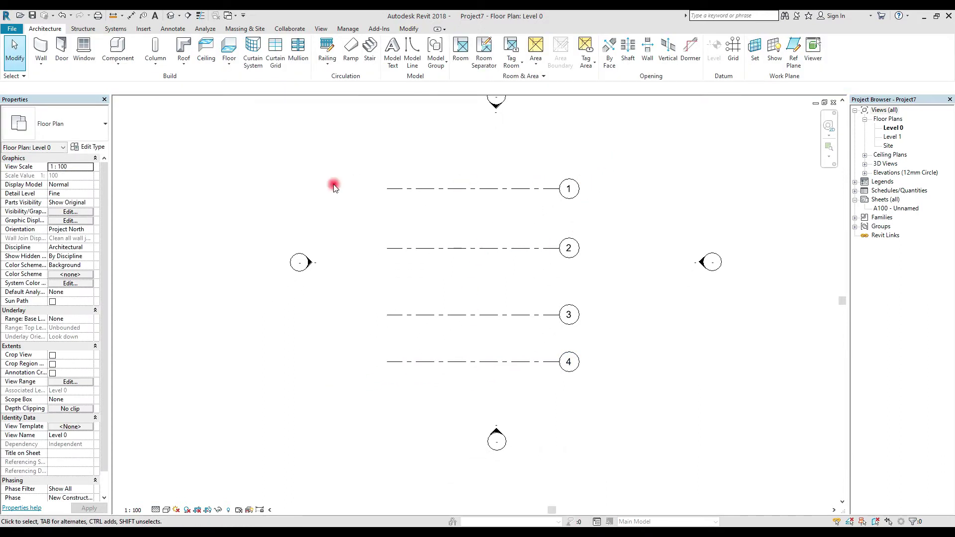
# - Draw a vertical grid across the left ends of grids 1–4 with the GR command
pyautogui.scroll(1, 463, 254)
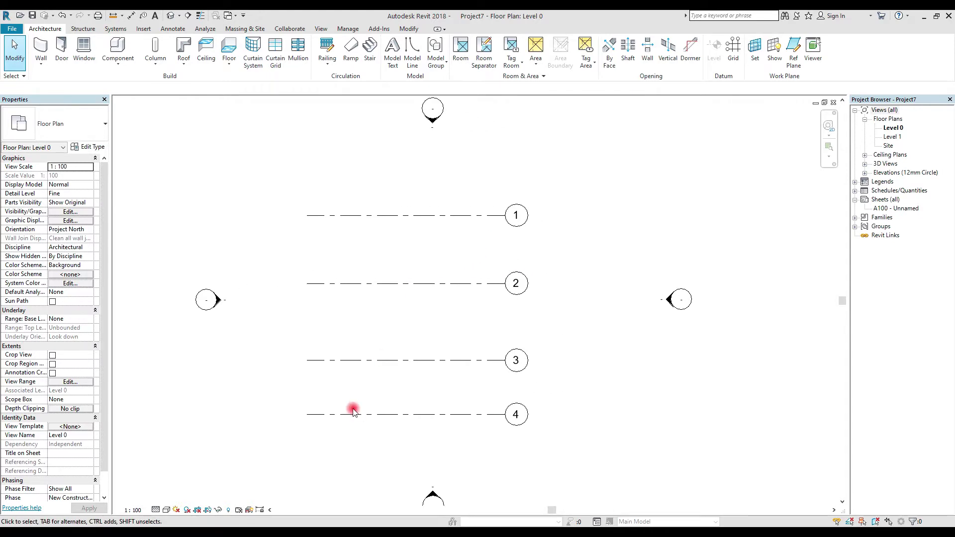
pyautogui.press('g')
pyautogui.press('r')
pyautogui.click(328, 451)
pyautogui.click(331, 179)
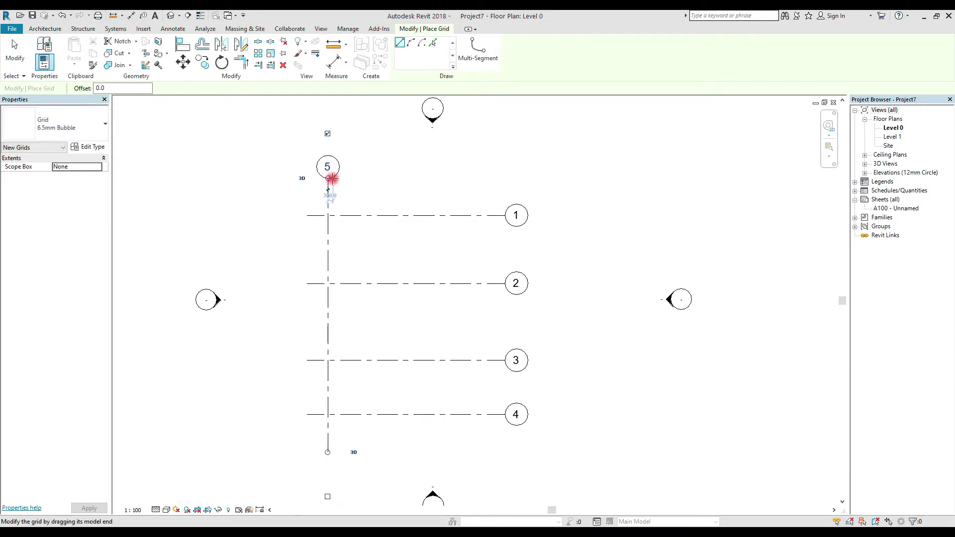
pyautogui.press('Escape')
pyautogui.press('Escape')
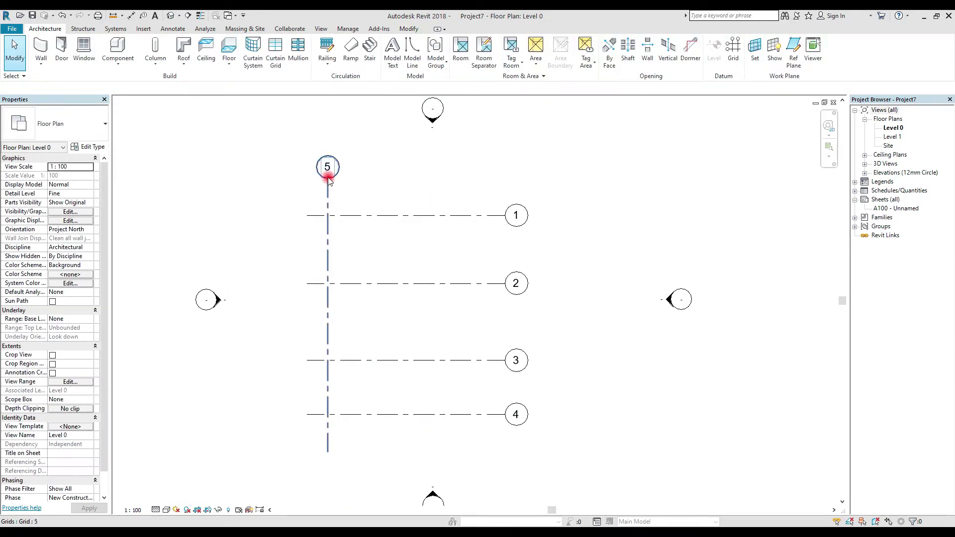
# - Rename the new vertical grid's bubble from 5 to A
pyautogui.scroll(1, 322, 159)
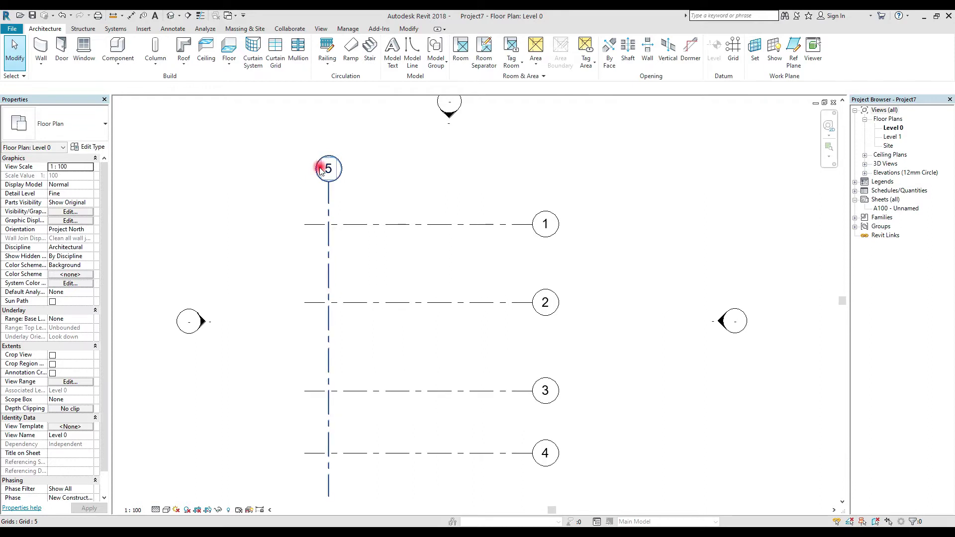
pyautogui.scroll(2, 320, 170)
pyautogui.scroll(1, 342, 173)
pyautogui.doubleClick(340, 170)
pyautogui.write('A')
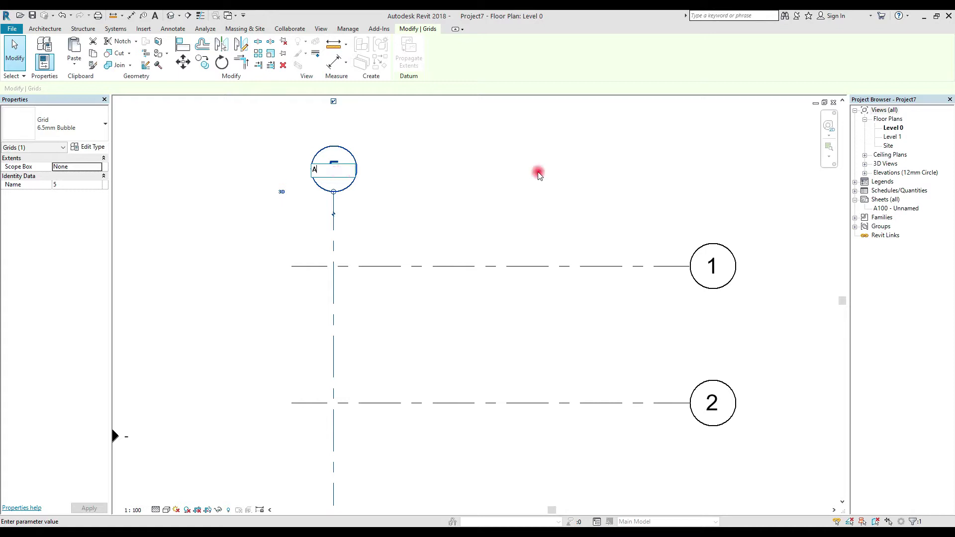
pyautogui.click(558, 168)
pyautogui.scroll(-2, 371, 199)
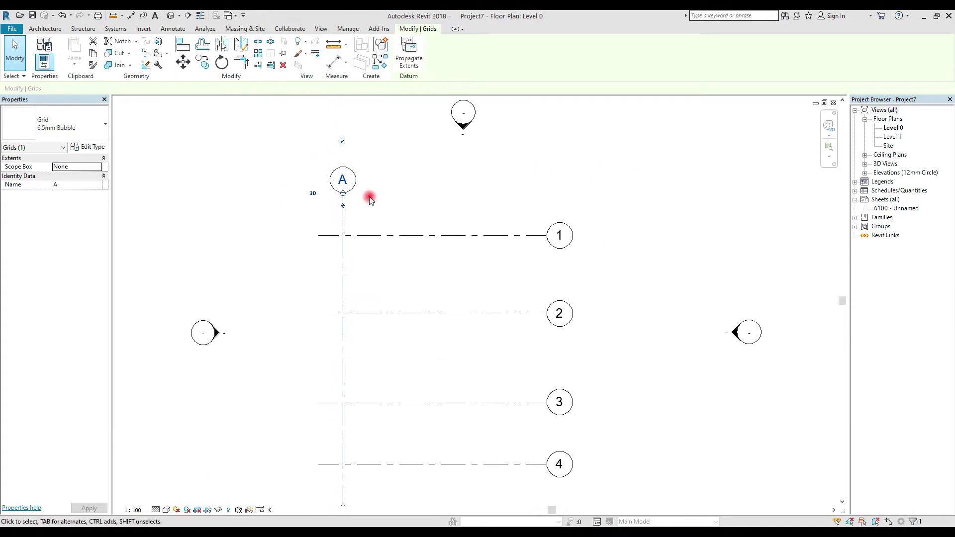
pyautogui.moveTo(359, 218); pyautogui.dragTo(435, 190, button='middle')
pyautogui.scroll(-1, 378, 209)
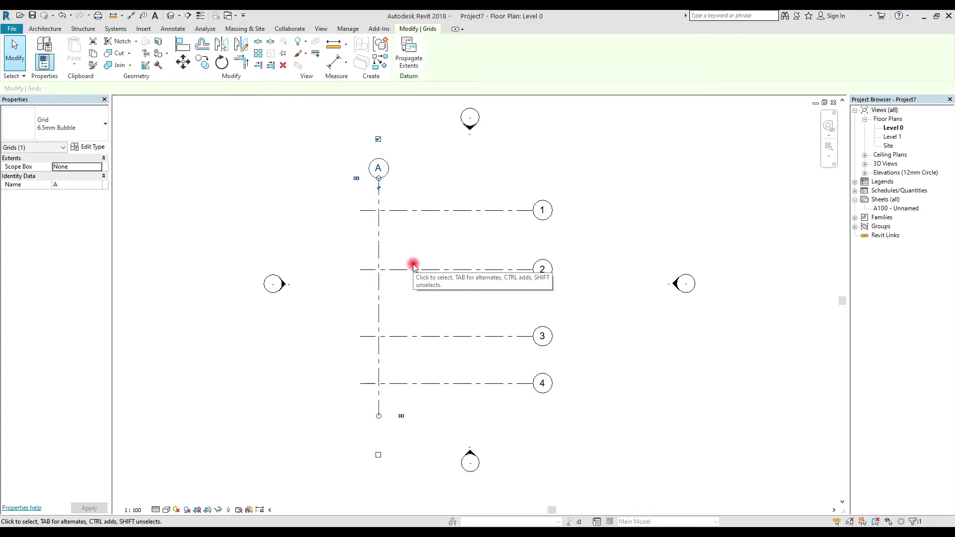
# - Draw vertical grids B, C and D right of grid A, each crossing grids 1–4
pyautogui.press('g')
pyautogui.press('r')
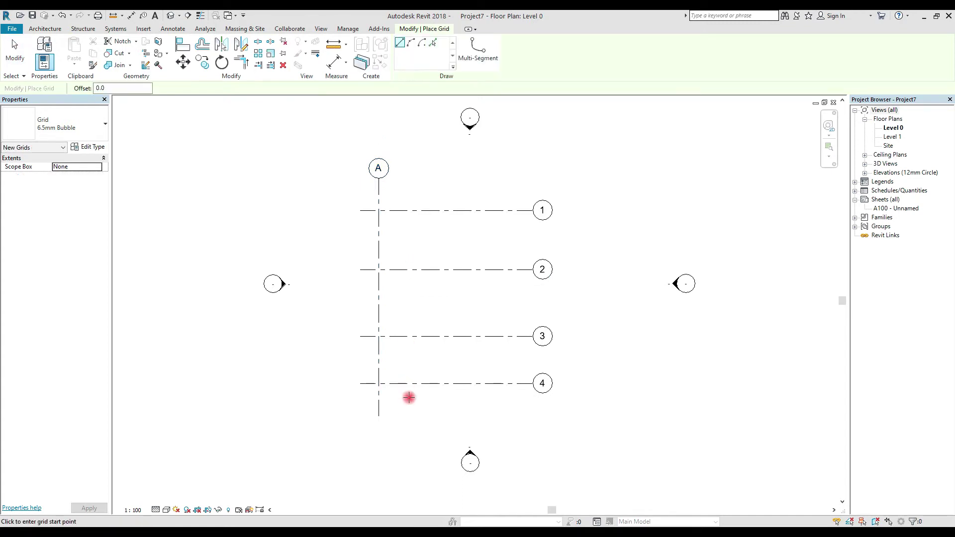
pyautogui.click(418, 416)
pyautogui.click(417, 178)
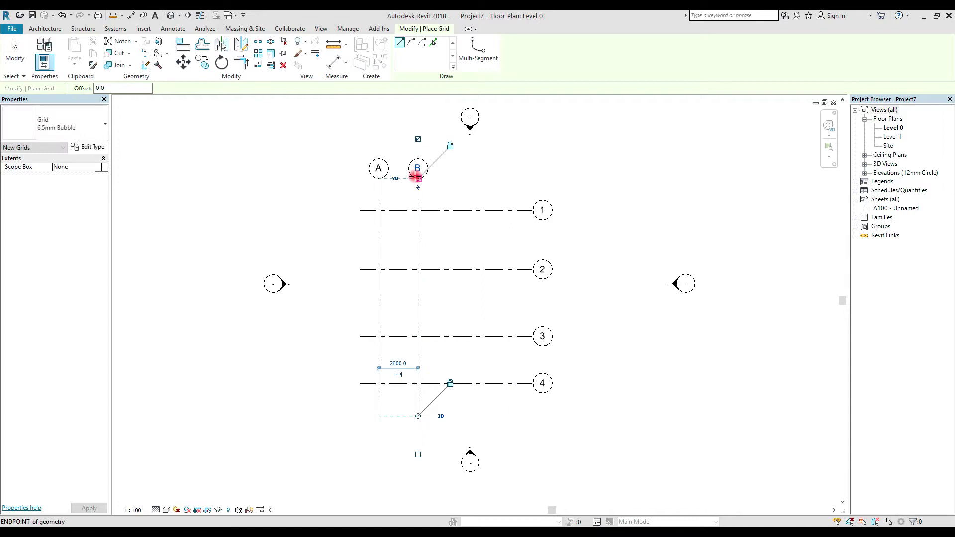
pyautogui.click(453, 416)
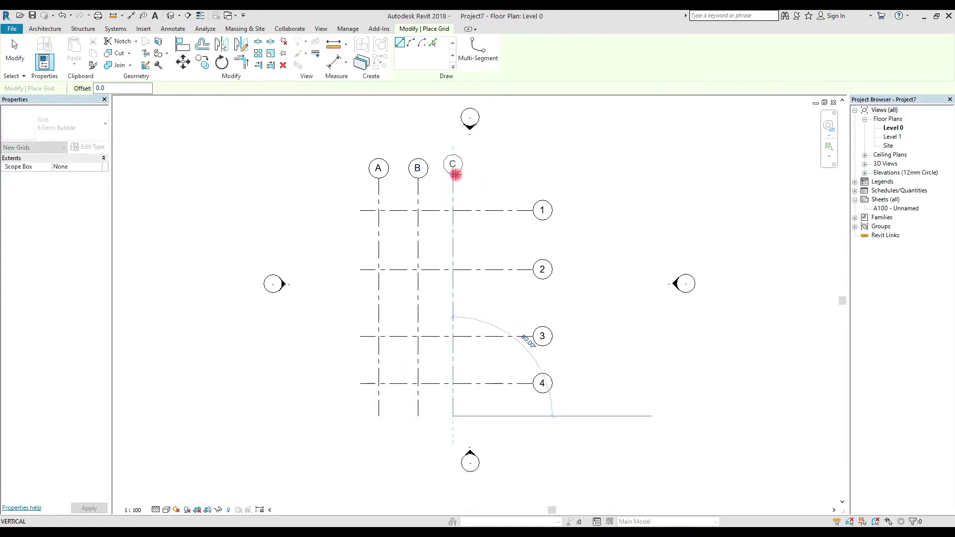
pyautogui.click(453, 178)
pyautogui.click(491, 416)
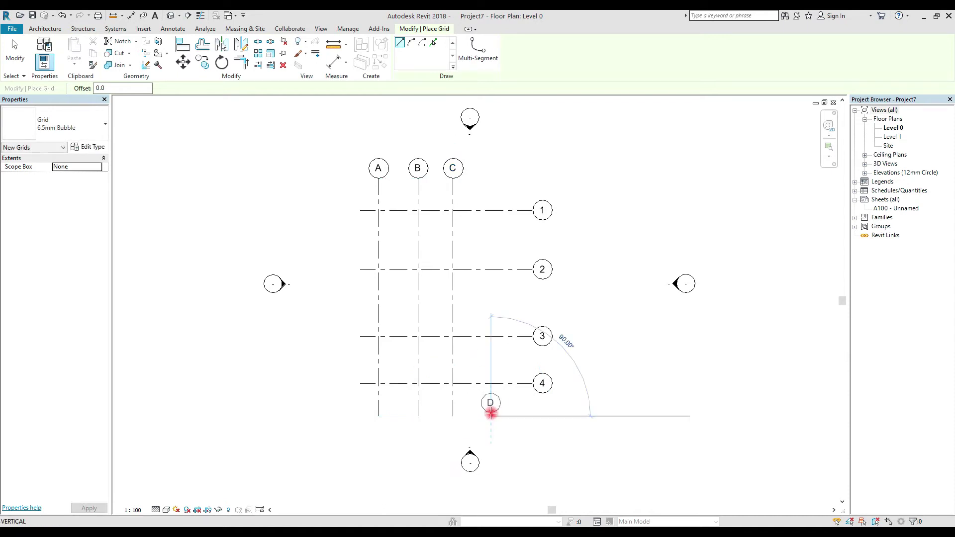
pyautogui.click(491, 178)
pyautogui.press('Escape')
pyautogui.press('Escape')
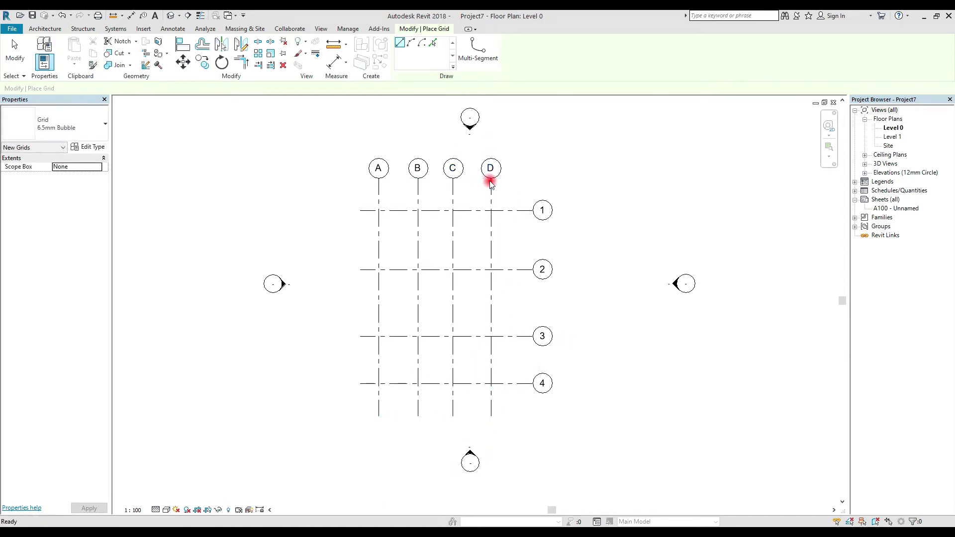
pyautogui.scroll(1, 375, 167)
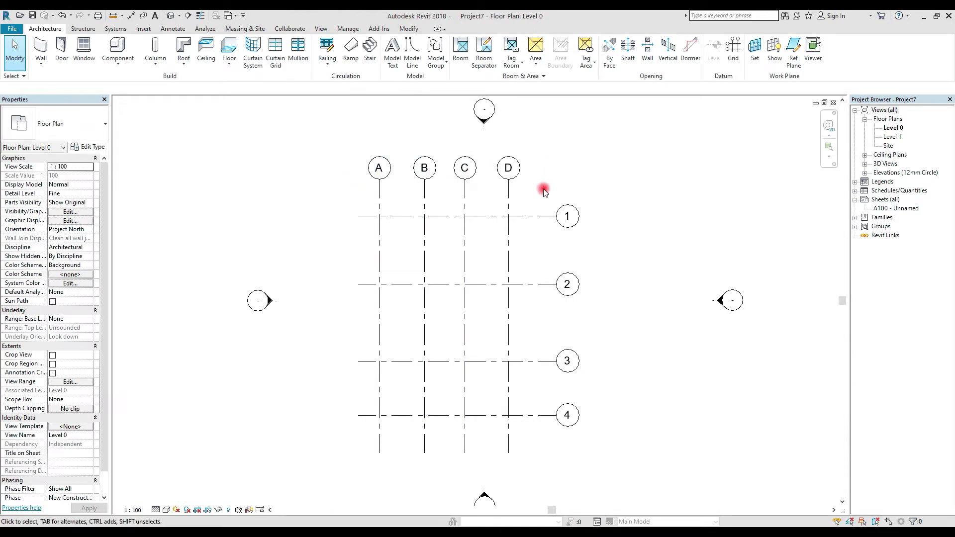
# - Make the 3900 spacing between grids 1 and 2 a permanent dimension and move it left
pyautogui.moveTo(358, 220); pyautogui.dragTo(371, 188, button='middle')
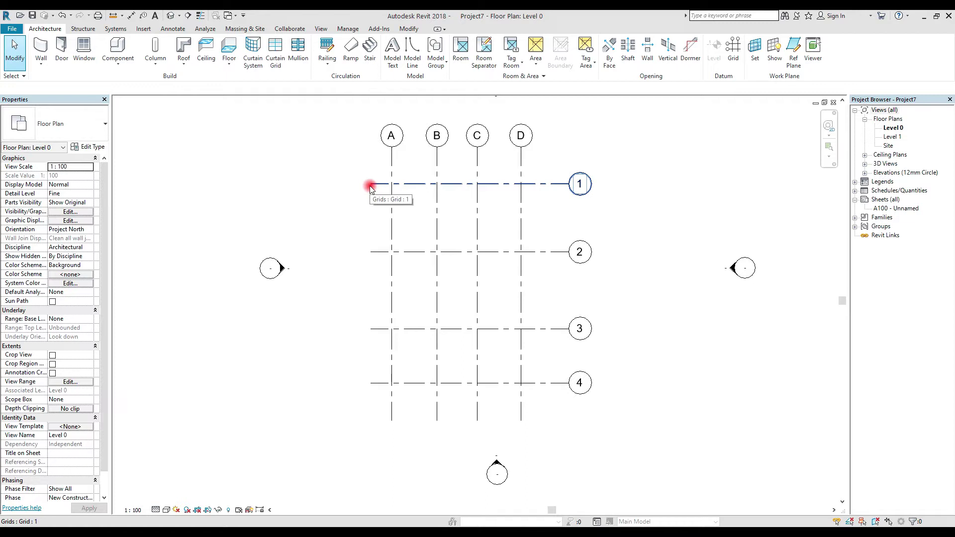
pyautogui.click(381, 189)
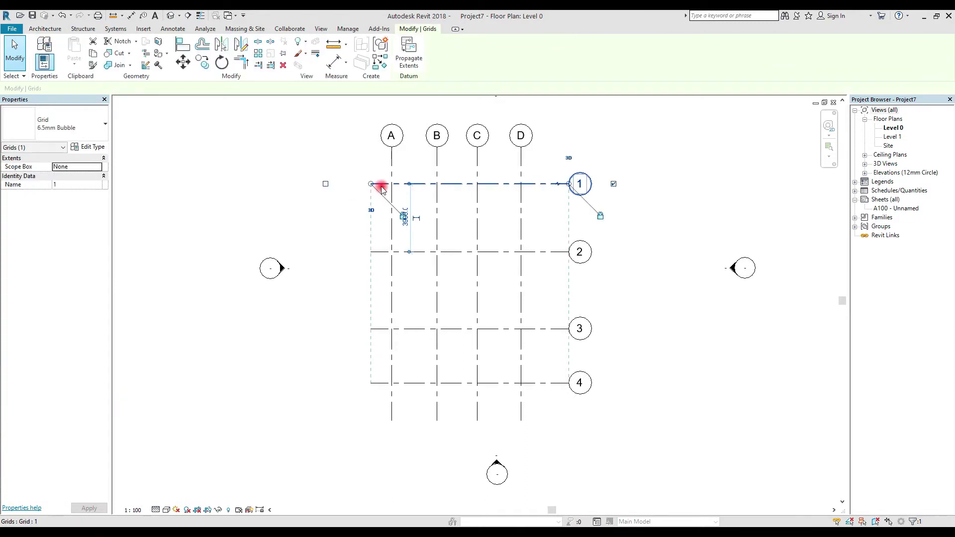
pyautogui.scroll(5, 405, 214)
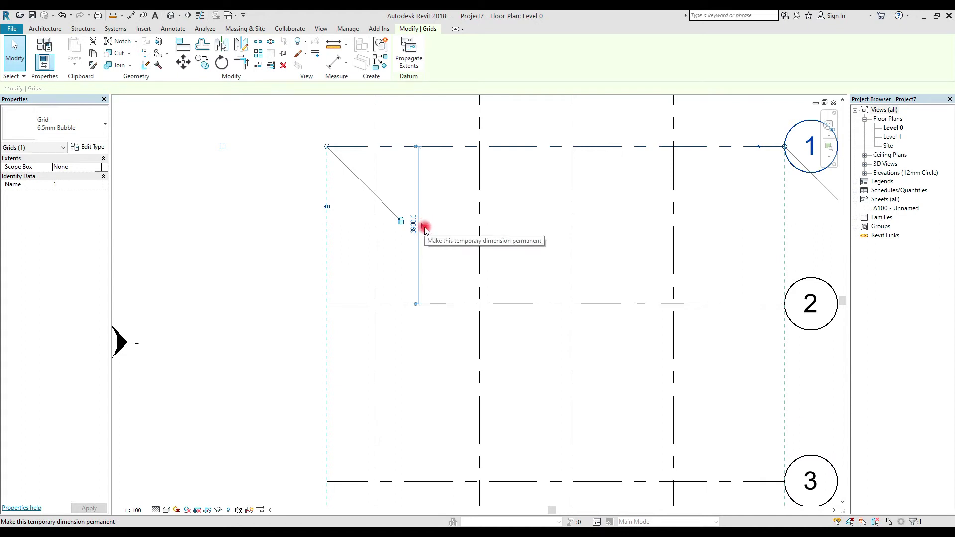
pyautogui.click(425, 227)
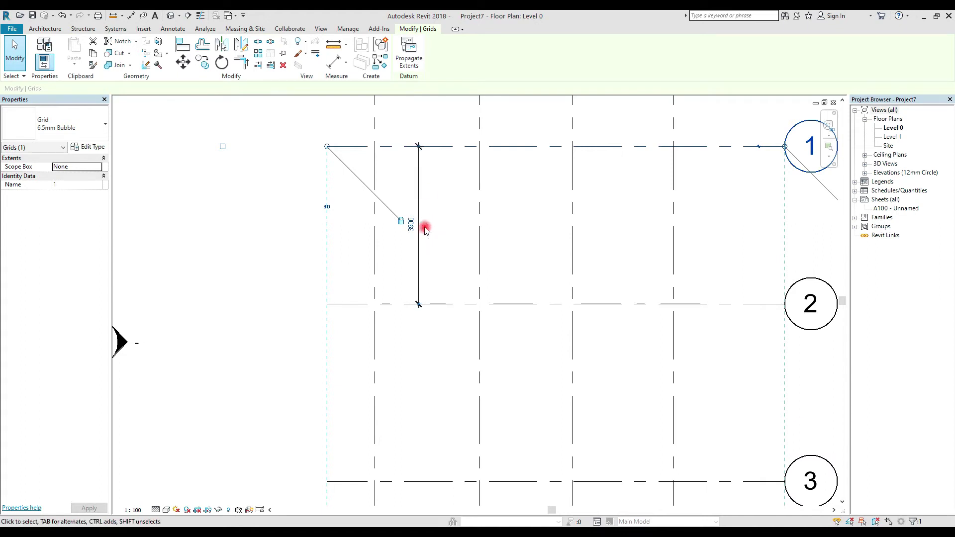
pyautogui.scroll(-1, 418, 207)
pyautogui.scroll(-1, 421, 193)
pyautogui.click(420, 192)
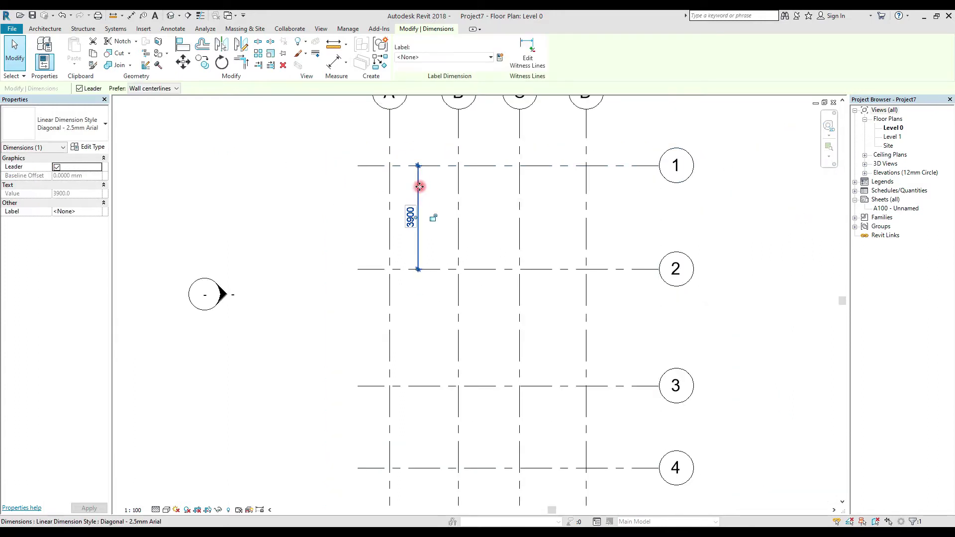
pyautogui.moveTo(419, 191); pyautogui.dragTo(375, 187)
pyautogui.scroll(-1, 378, 194)
pyautogui.scroll(1, 410, 177)
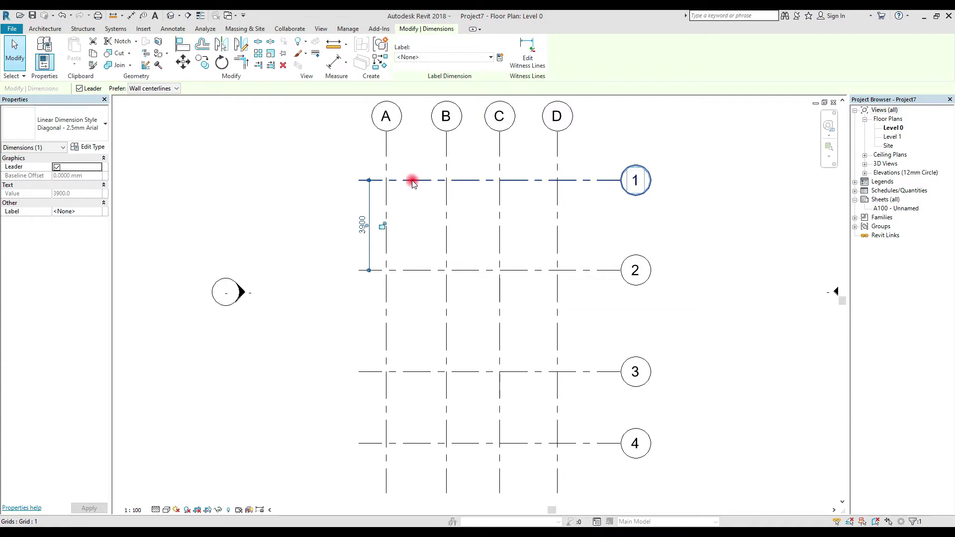
# - Drag grid 1's left end further left, past grid A
pyautogui.click(413, 182)
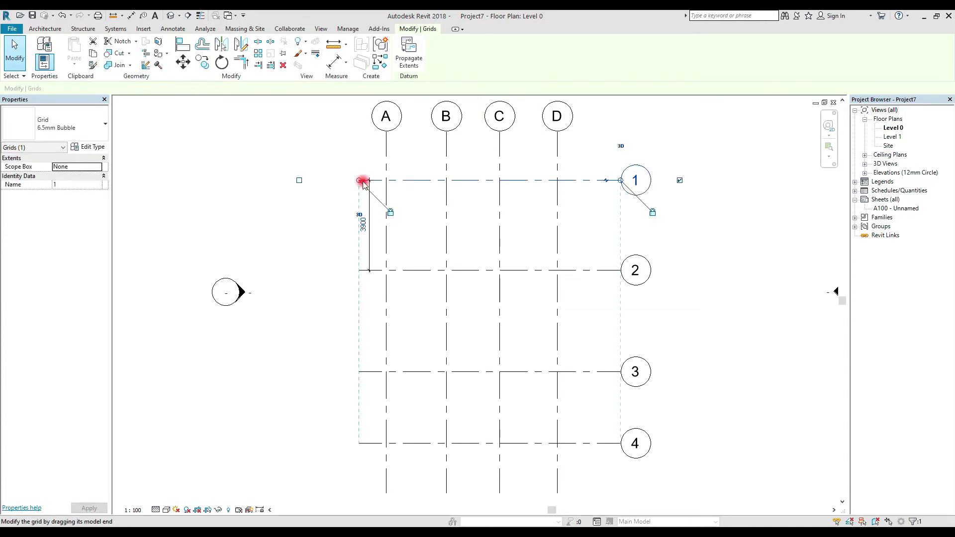
pyautogui.scroll(1, 360, 181)
pyautogui.scroll(-2, 361, 182)
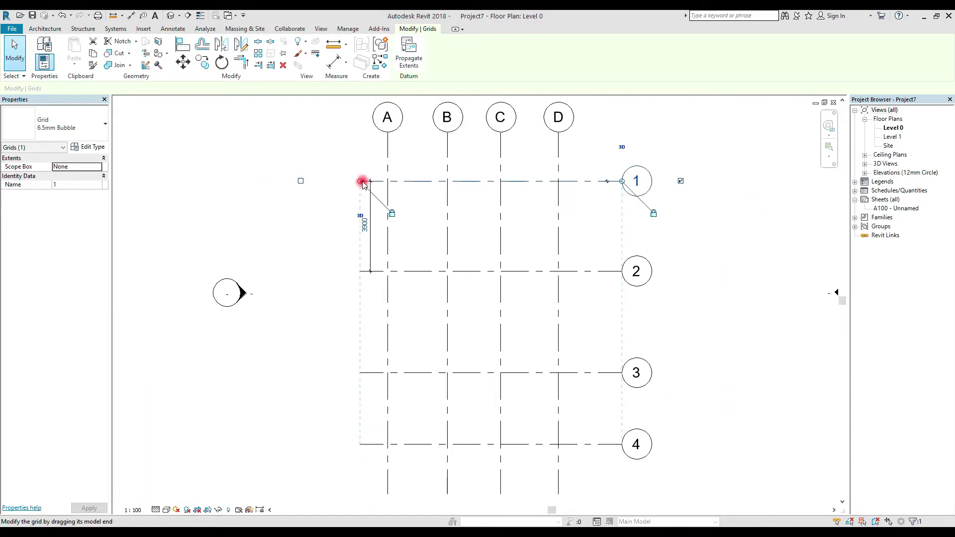
pyautogui.moveTo(361, 183); pyautogui.dragTo(310, 184)
pyautogui.scroll(-1, 310, 183)
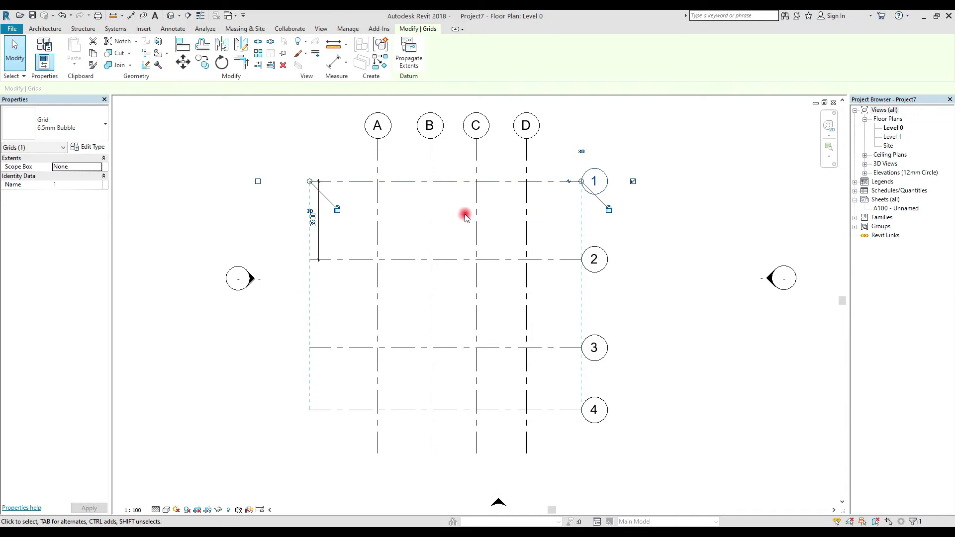
pyautogui.scroll(1, 345, 184)
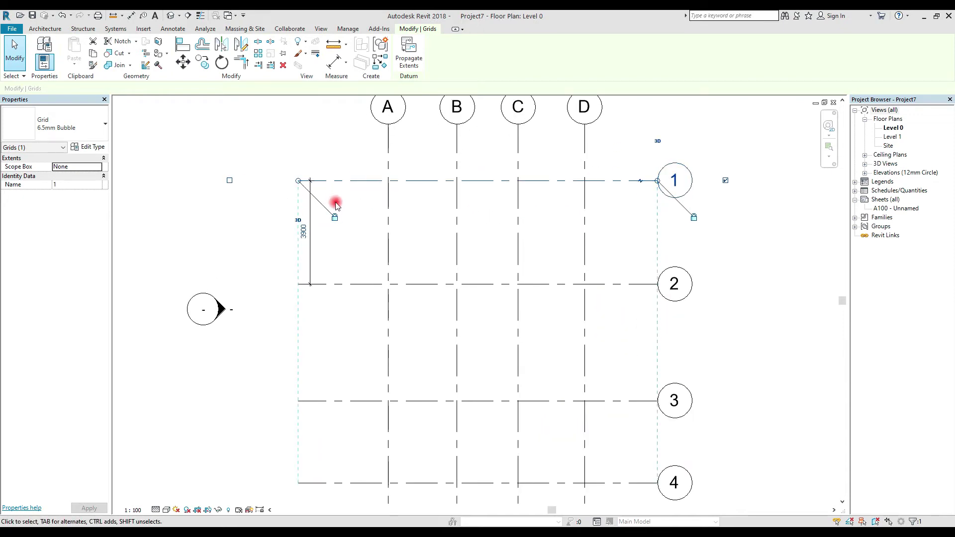
# - Turn on the left-end bubble for grid 1, then clear the selection
pyautogui.click(613, 224)
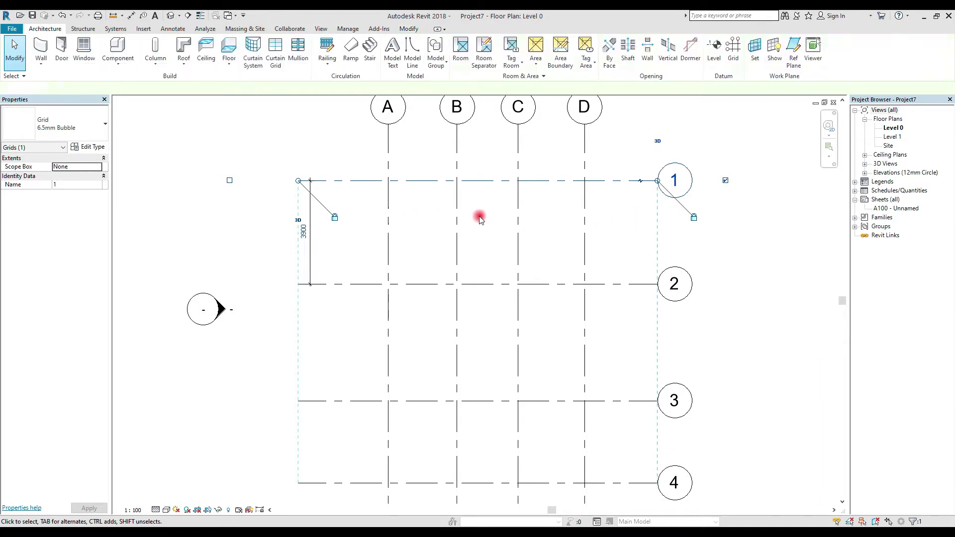
pyautogui.click(349, 185)
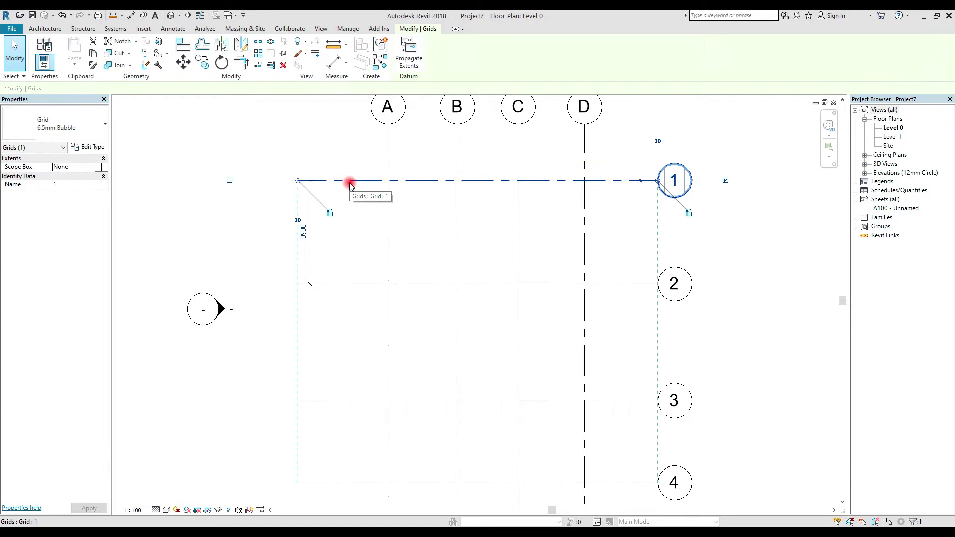
pyautogui.click(230, 182)
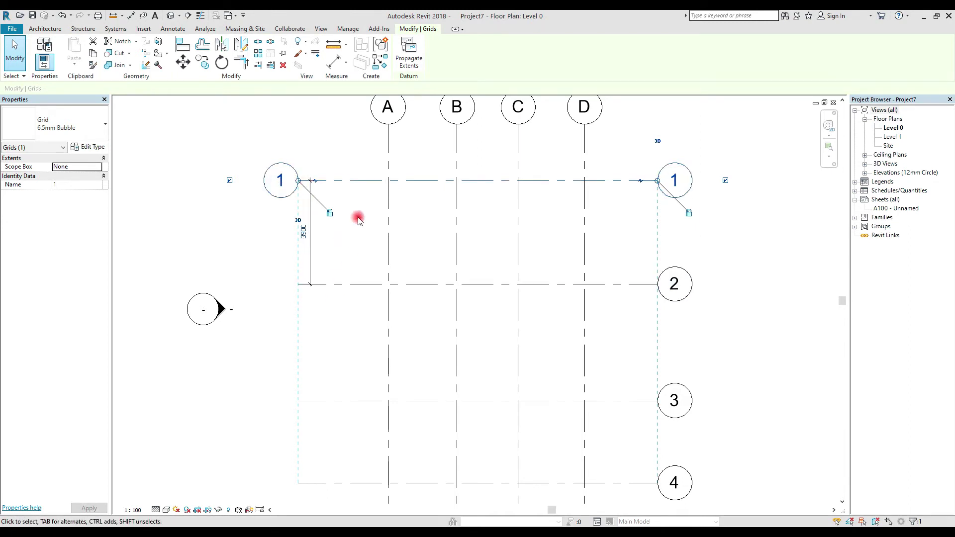
pyautogui.scroll(-1, 366, 204)
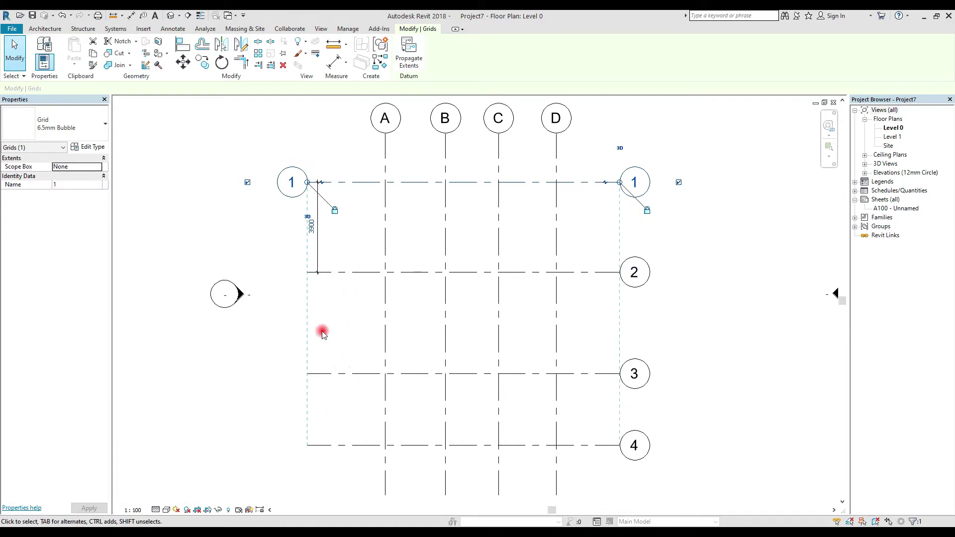
pyautogui.scroll(1, 245, 186)
pyautogui.scroll(1, 245, 186)
pyautogui.scroll(-1, 245, 187)
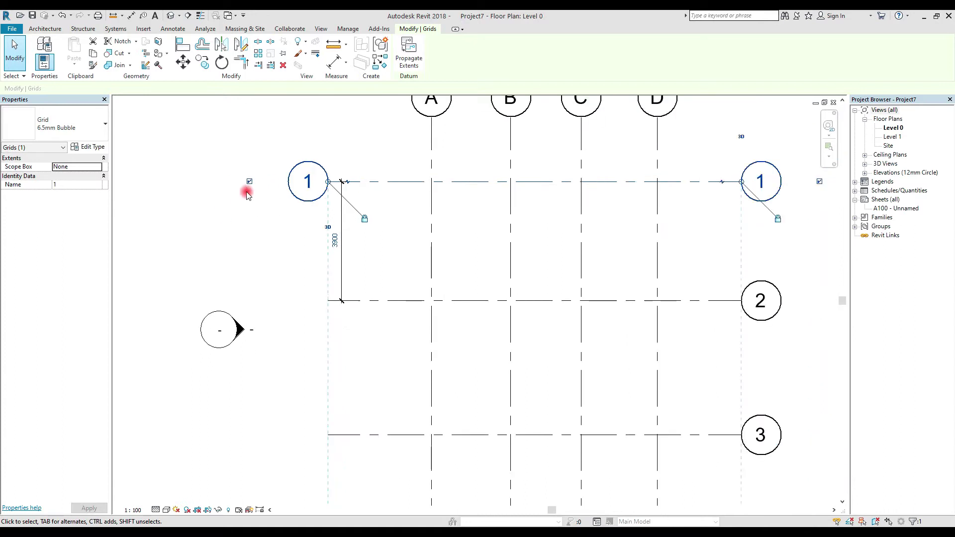
pyautogui.scroll(-1, 245, 186)
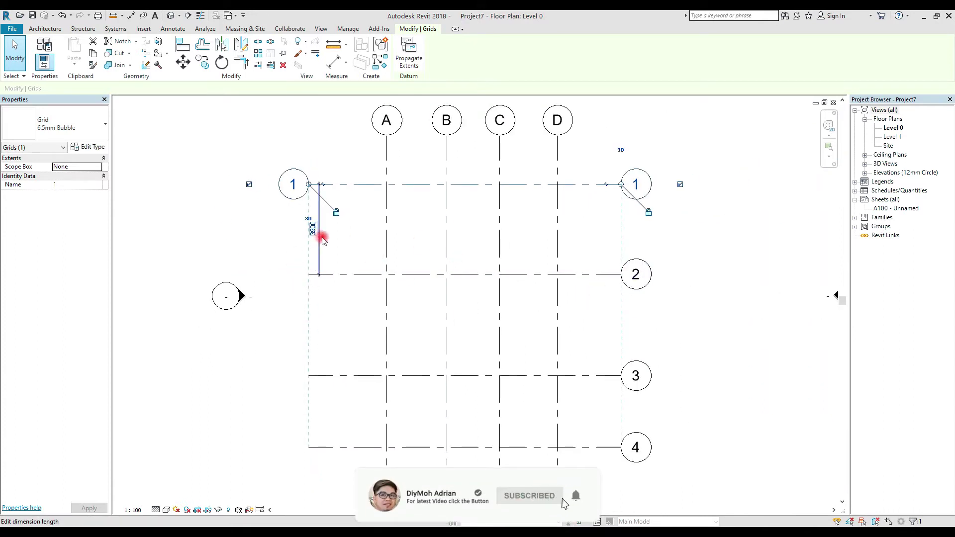
pyautogui.scroll(1, 309, 243)
pyautogui.press('Escape')
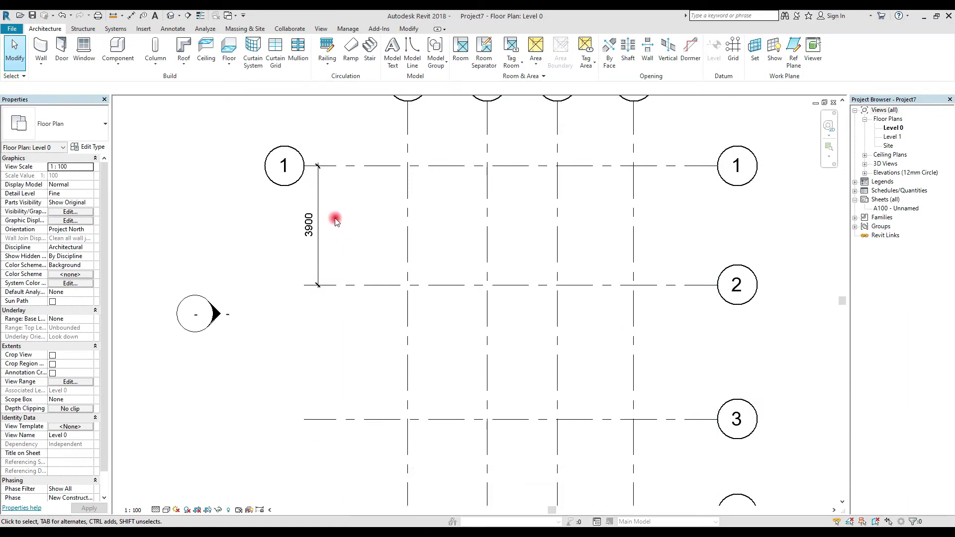
pyautogui.scroll(-1, 340, 236)
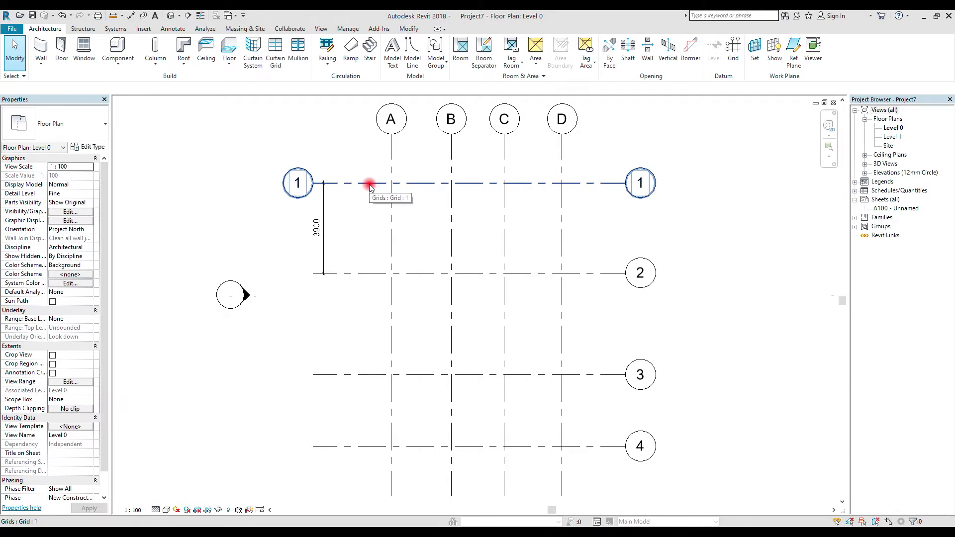
# - Set the spacing between grids 1 and 2 to 3500
pyautogui.click(369, 184)
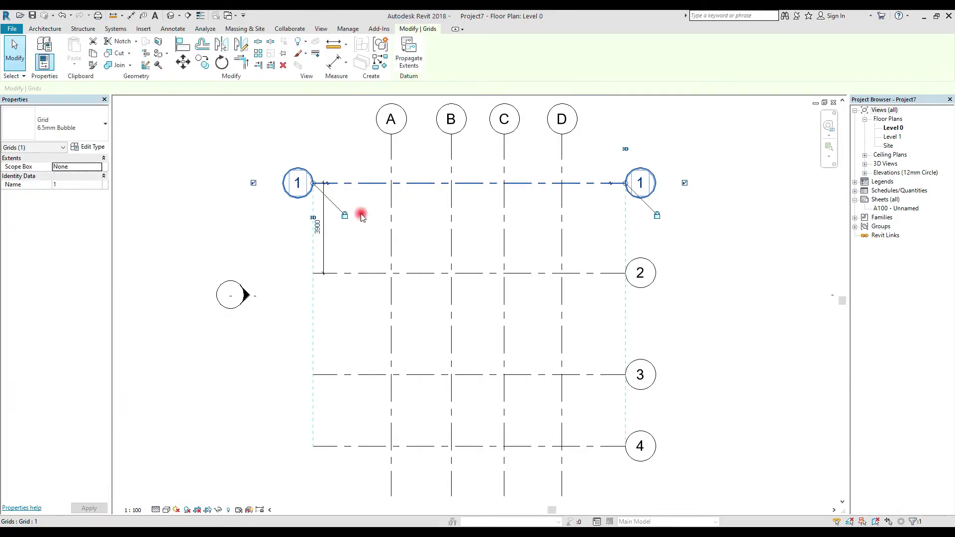
pyautogui.scroll(1, 316, 234)
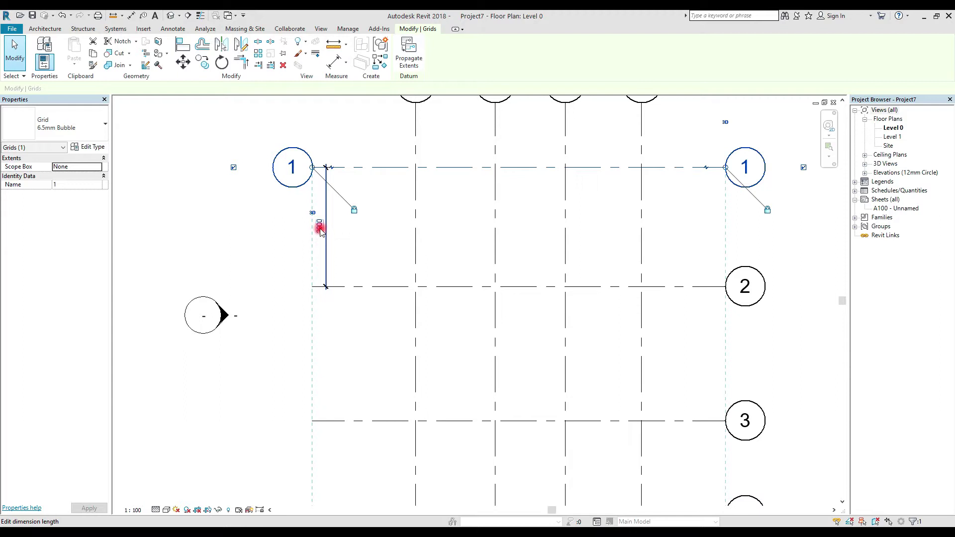
pyautogui.click(321, 229)
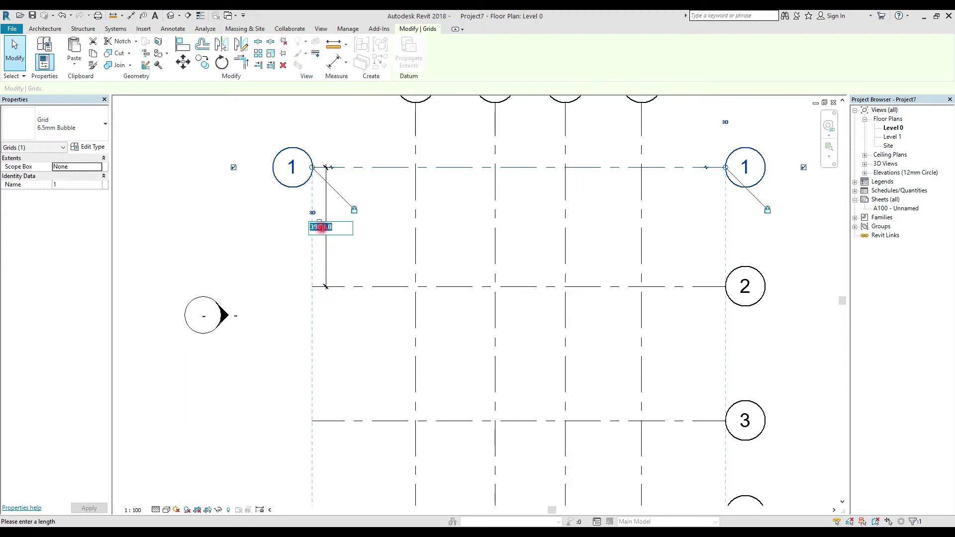
pyautogui.write('35')
pyautogui.press('Return')
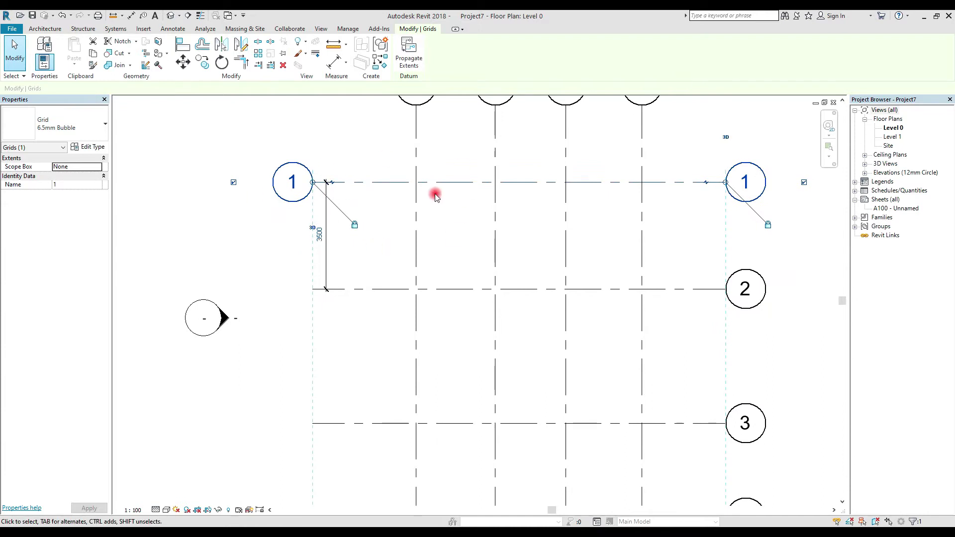
pyautogui.scroll(-1, 417, 175)
# - Change the 4400 spacing between grids 2 and 3 to 3500
pyautogui.click(443, 259)
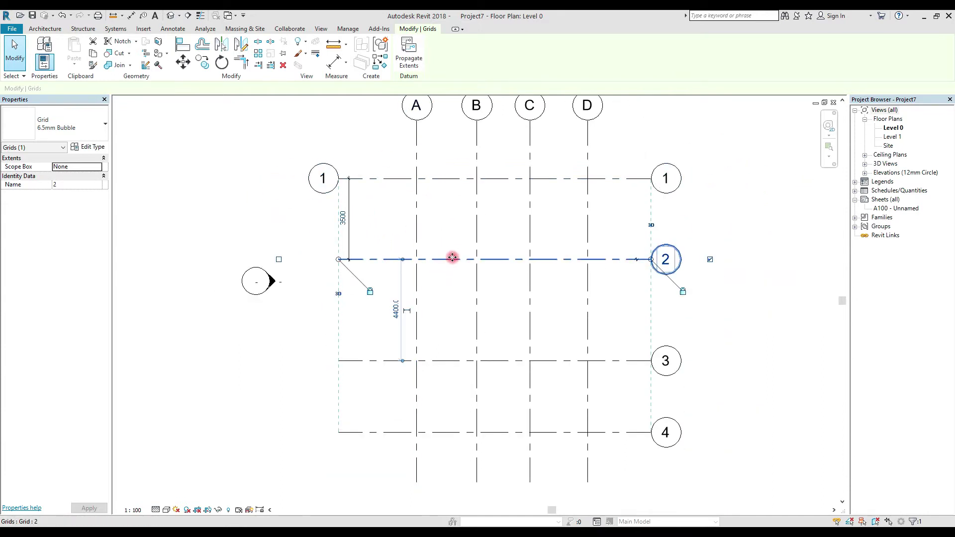
pyautogui.click(439, 361)
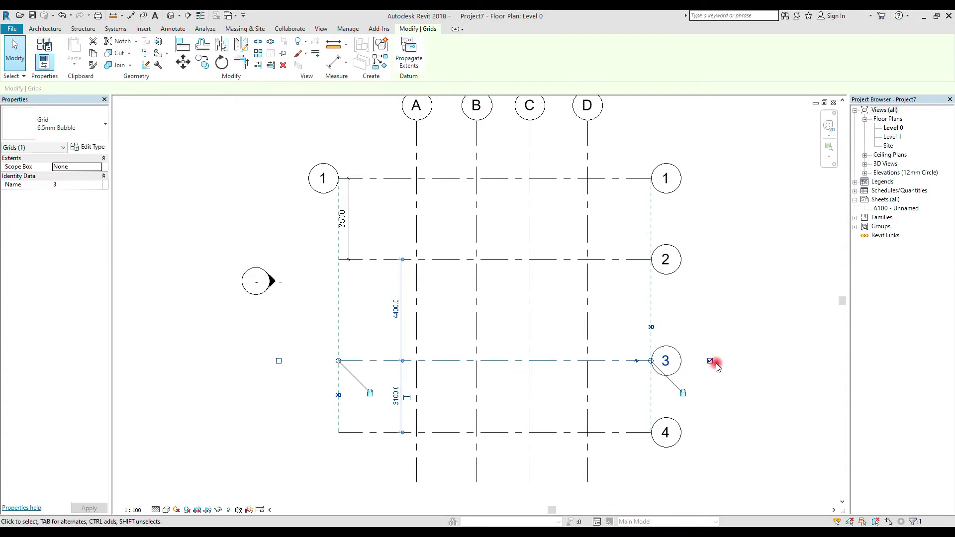
pyautogui.scroll(2, 402, 336)
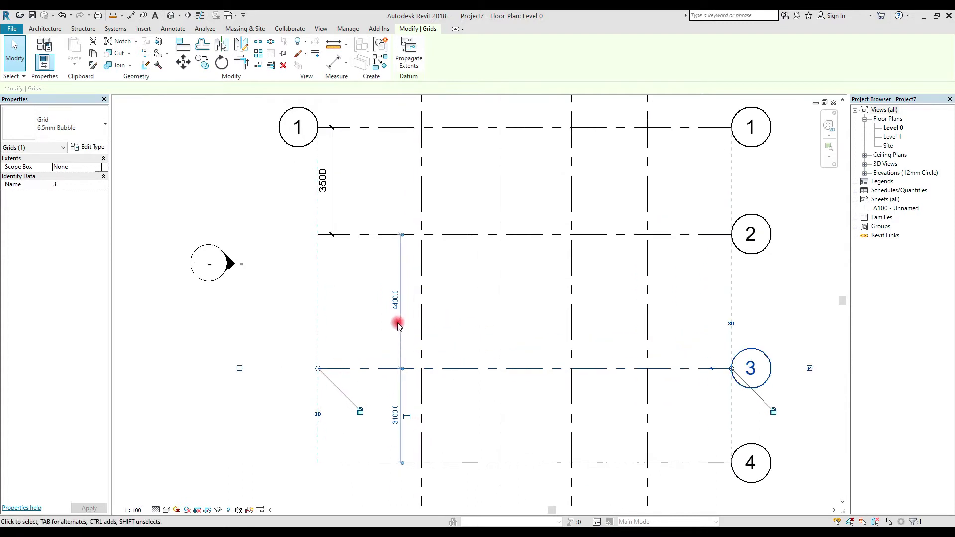
pyautogui.click(397, 302)
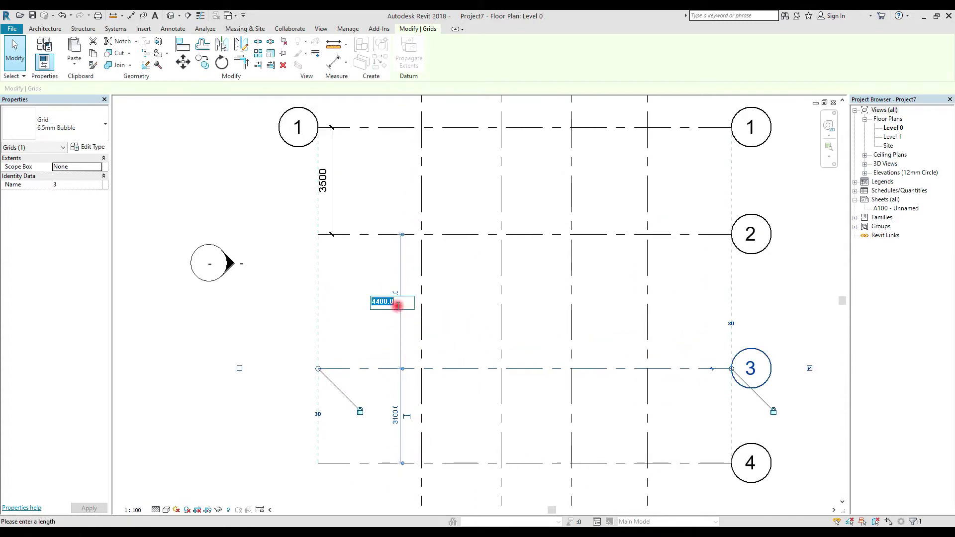
pyautogui.write('3500')
pyautogui.press('Return')
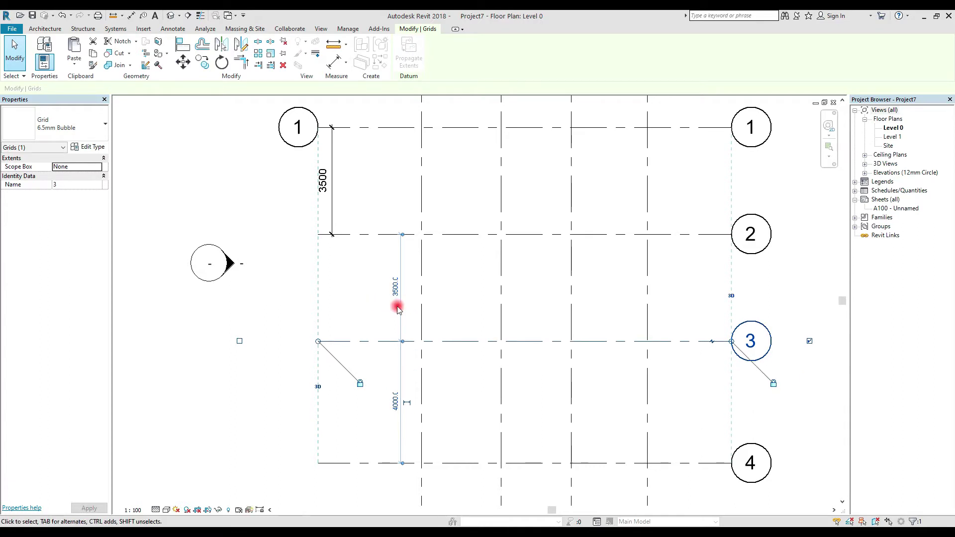
pyautogui.scroll(-1, 428, 353)
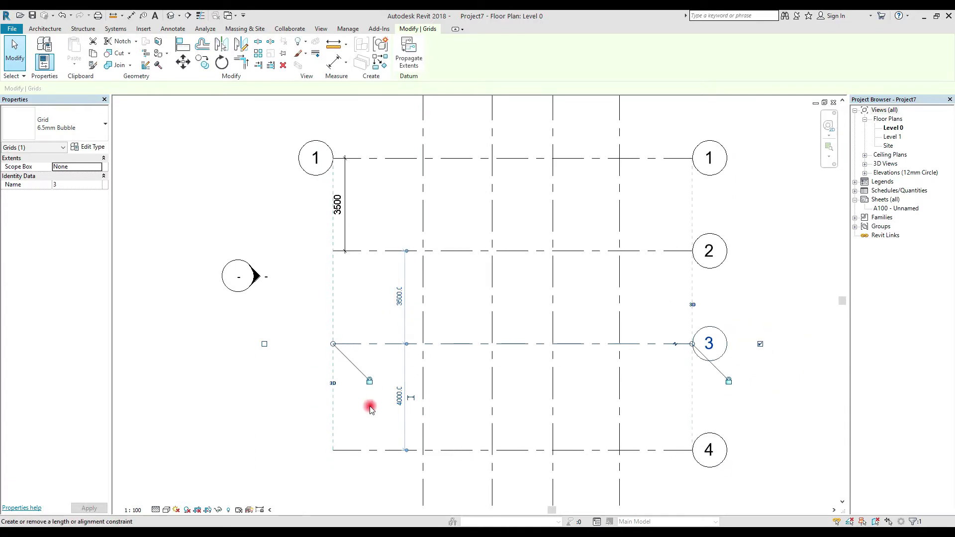
# - Change the 4000 spacing between grids 3 and 4 to 3500
pyautogui.click(458, 451)
pyautogui.click(399, 397)
pyautogui.write('350')
pyautogui.press('Return')
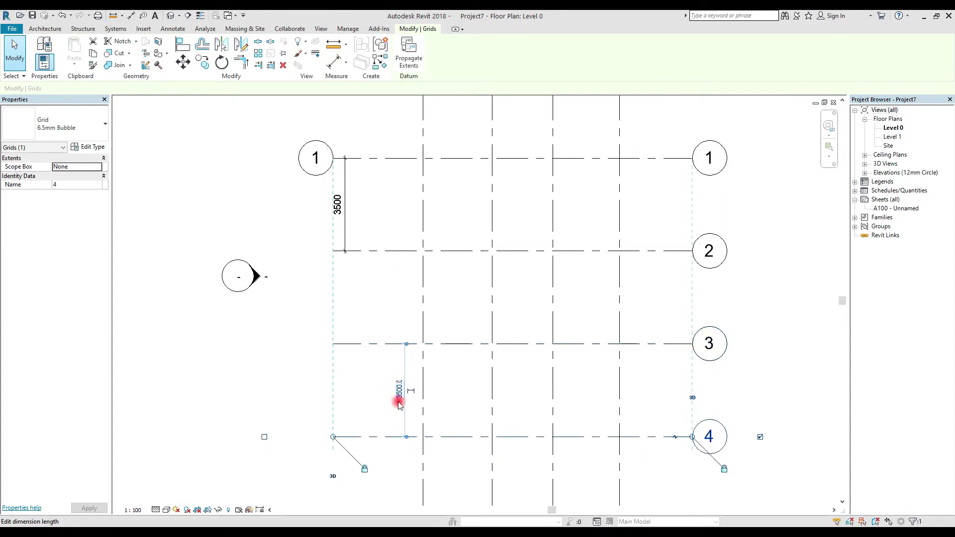
pyautogui.scroll(-1, 416, 352)
pyautogui.scroll(-1, 420, 350)
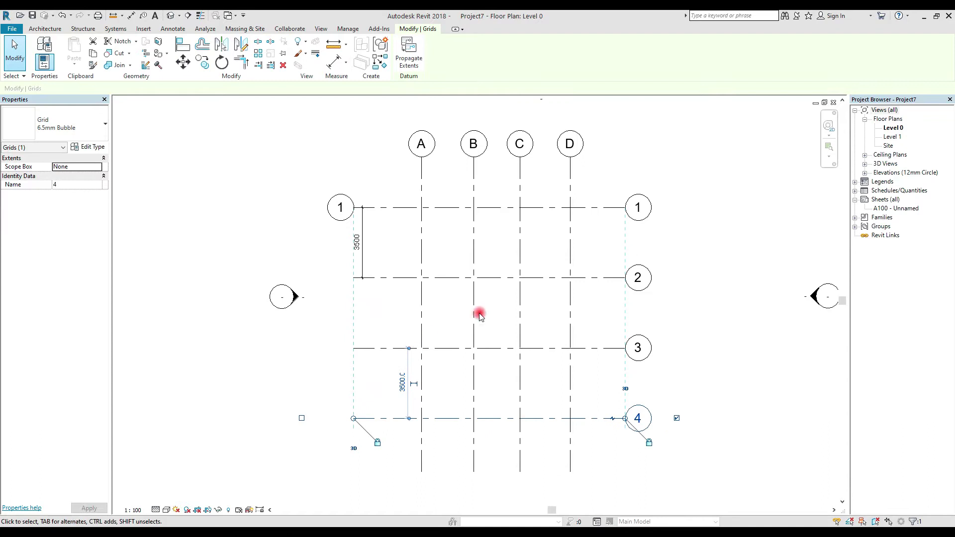
pyautogui.click(605, 171)
pyautogui.scroll(1, 546, 169)
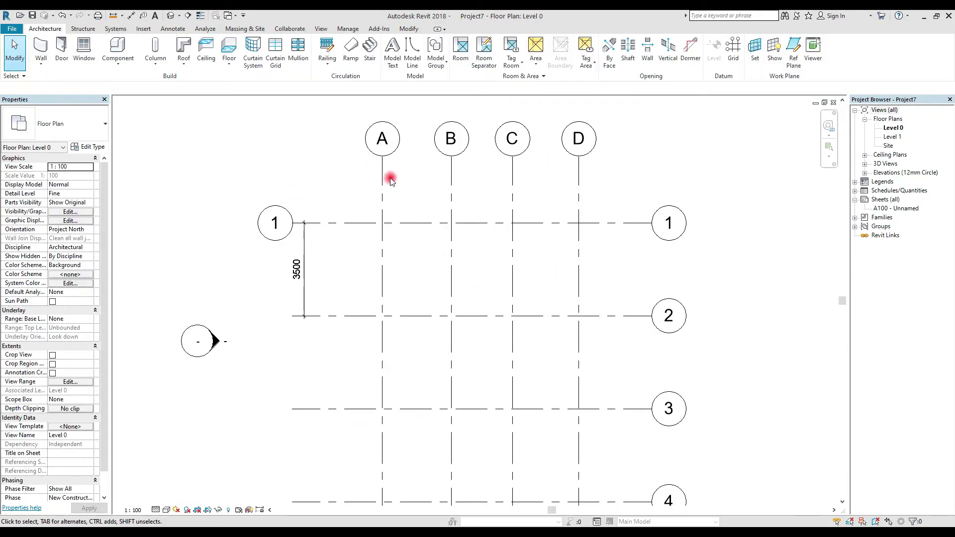
pyautogui.scroll(-1, 547, 196)
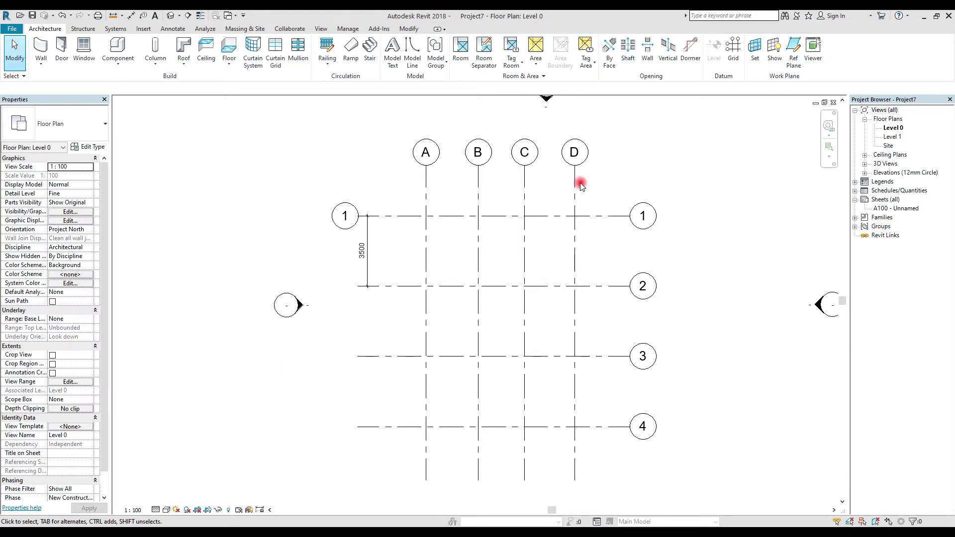
pyautogui.scroll(1, 577, 183)
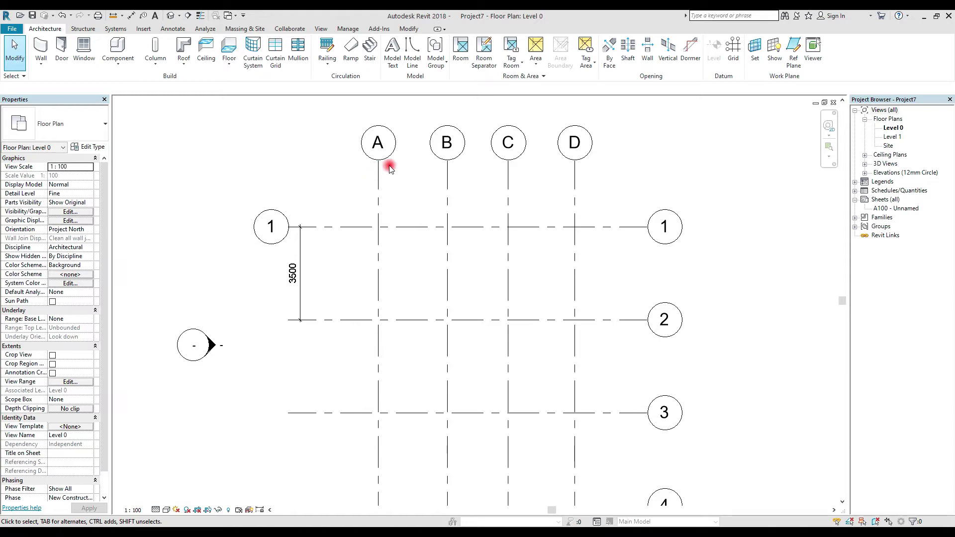
pyautogui.scroll(3, 592, 139)
pyautogui.scroll(1, 592, 135)
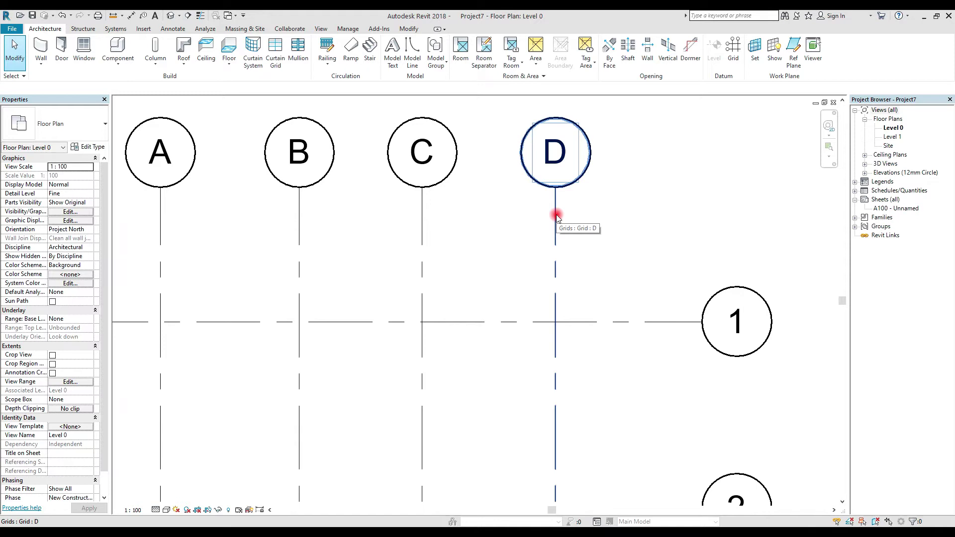
# - Add an elbow to grid D's leader and offset its bubble to the right
pyautogui.click(556, 214)
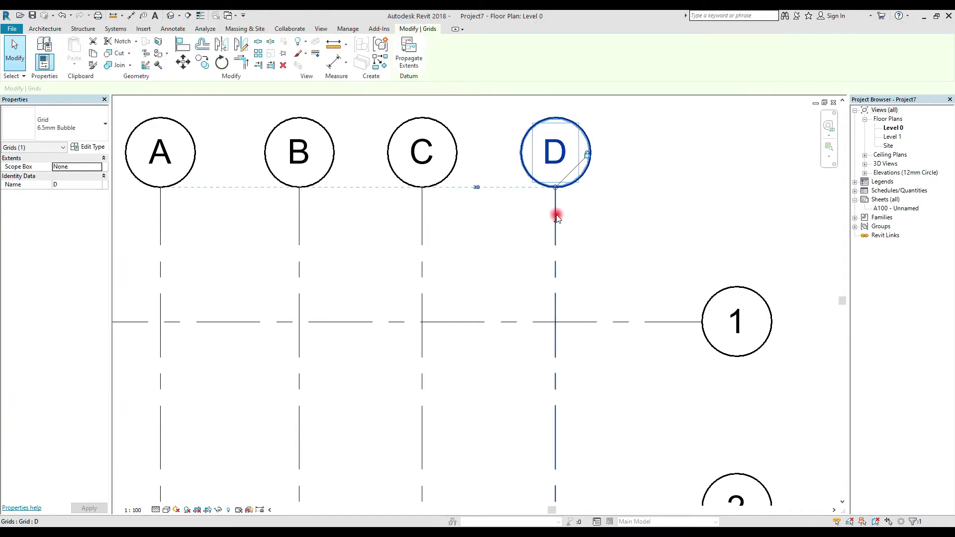
pyautogui.scroll(2, 569, 227)
pyautogui.scroll(1, 549, 221)
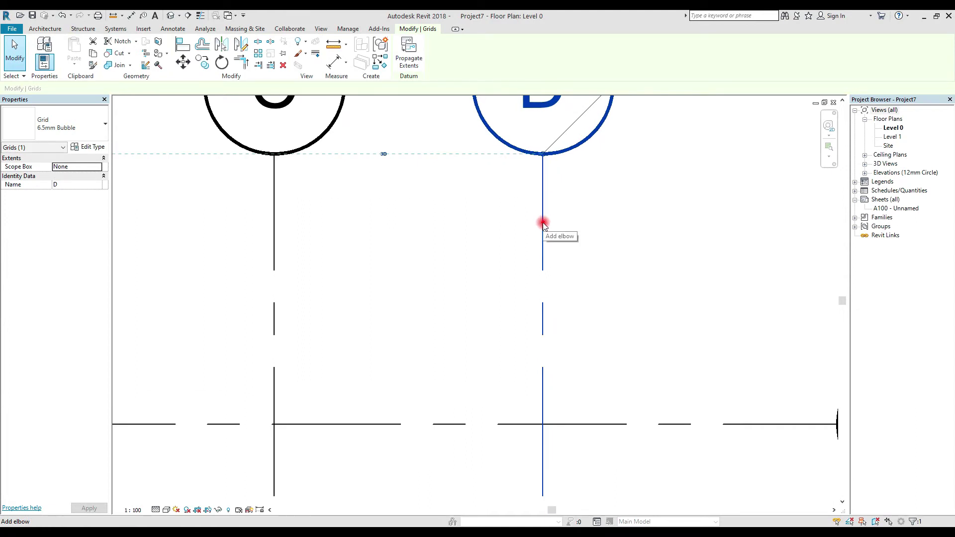
pyautogui.click(543, 224)
pyautogui.scroll(-2, 621, 243)
pyautogui.scroll(-2, 622, 217)
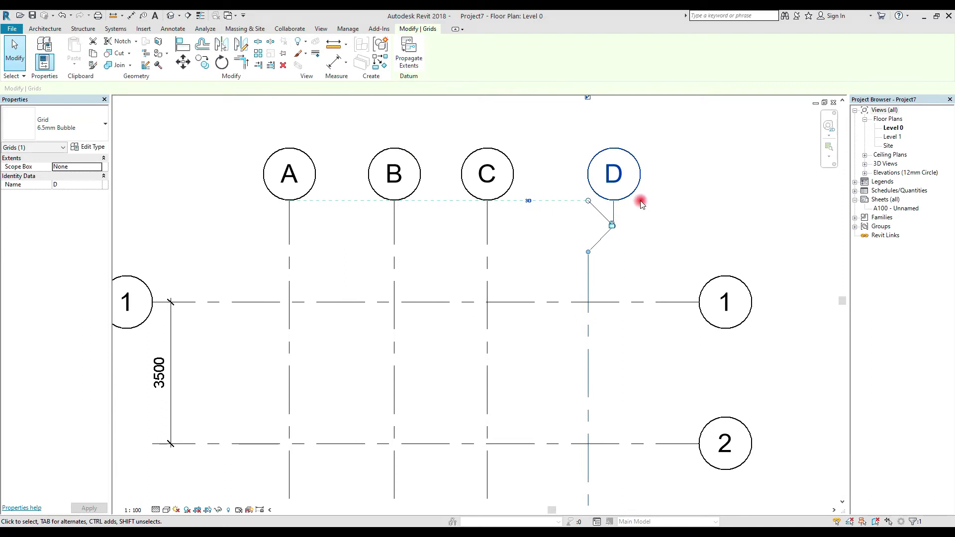
pyautogui.scroll(2, 638, 213)
pyautogui.scroll(1, 646, 241)
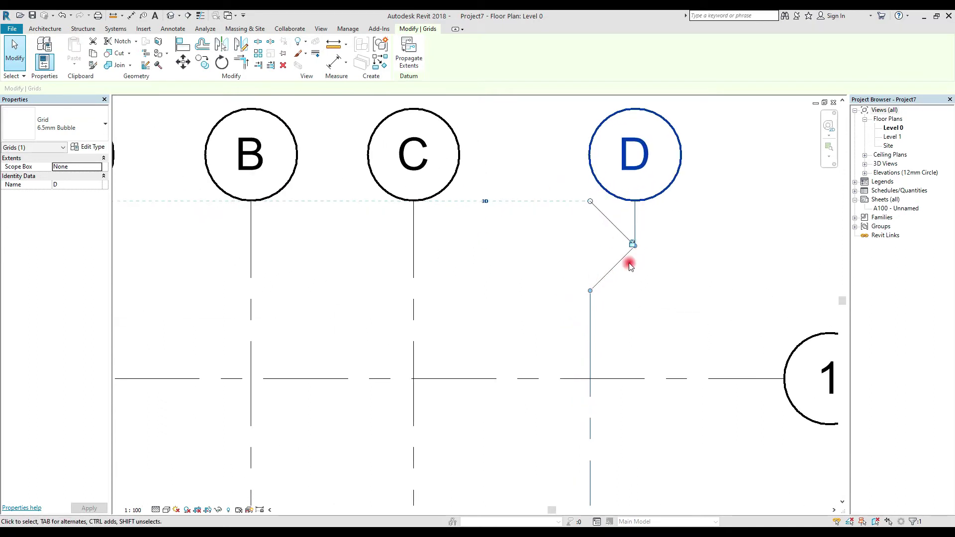
pyautogui.moveTo(634, 247)
pyautogui.mouseDown()
pyautogui.moveTo(685, 256)
pyautogui.moveTo(673, 256)
pyautogui.moveTo(662, 284)
pyautogui.moveTo(660, 249)
pyautogui.moveTo(659, 271)
pyautogui.moveTo(679, 264)
pyautogui.moveTo(657, 262)
pyautogui.moveTo(671, 252)
pyautogui.mouseUp()
pyautogui.scroll(-1, 696, 231)
pyautogui.scroll(-3, 554, 220)
pyautogui.scroll(-2, 554, 220)
pyautogui.click(477, 421)
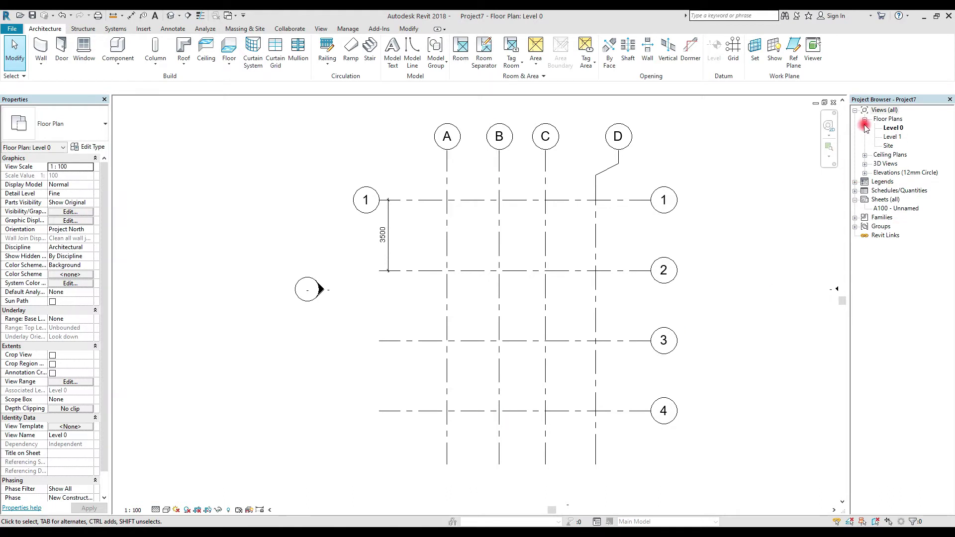
# - Open the East elevation from the Elevations (12mm Circle) list in the Project Browser
pyautogui.click(865, 174)
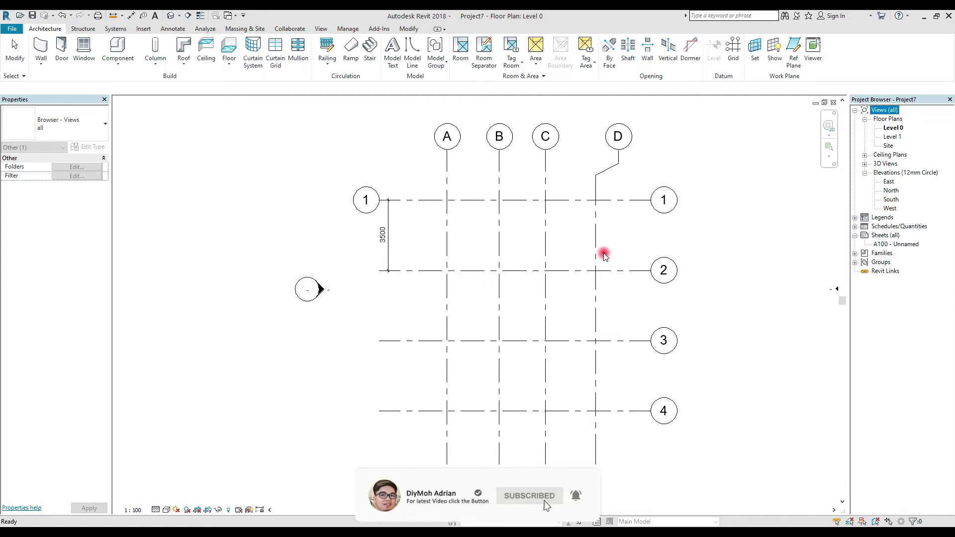
pyautogui.scroll(-2, 482, 304)
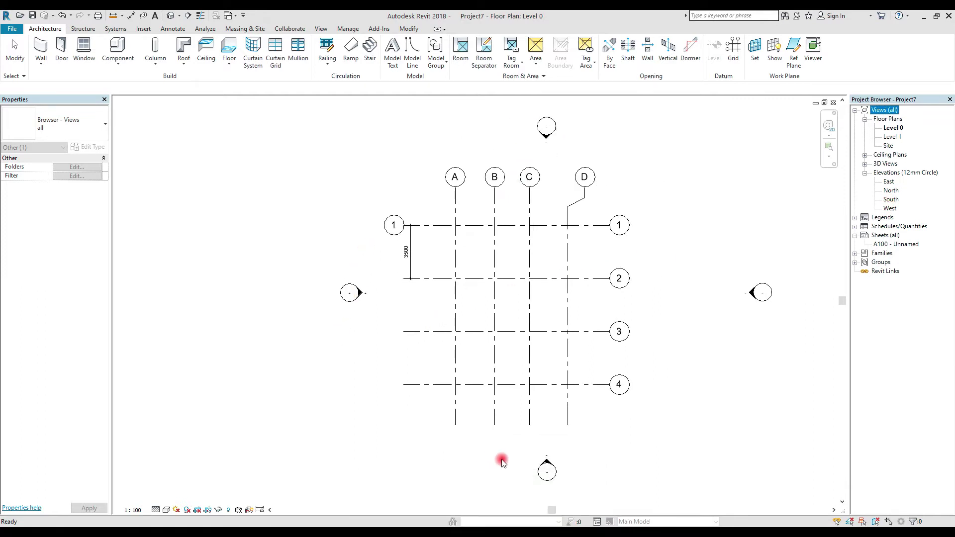
pyautogui.doubleClick(889, 182)
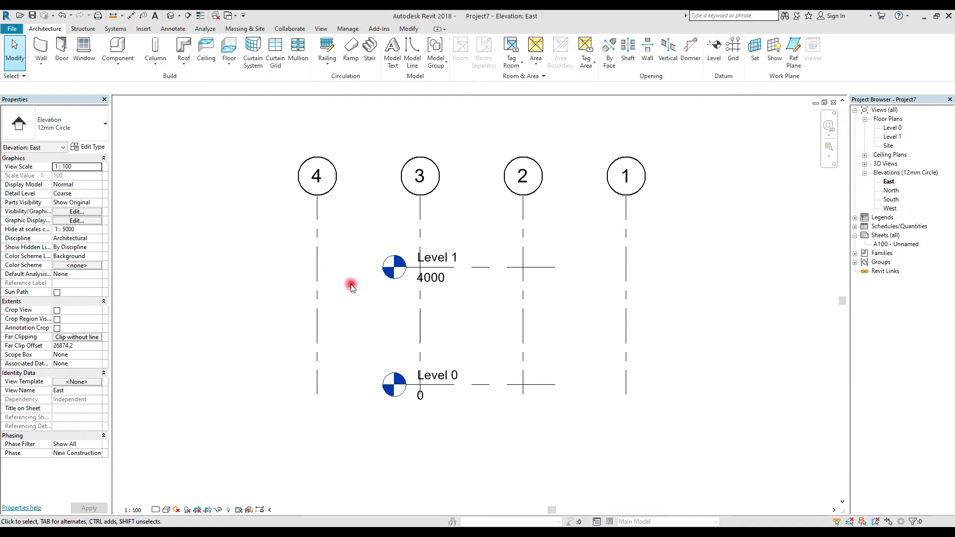
pyautogui.scroll(1, 433, 391)
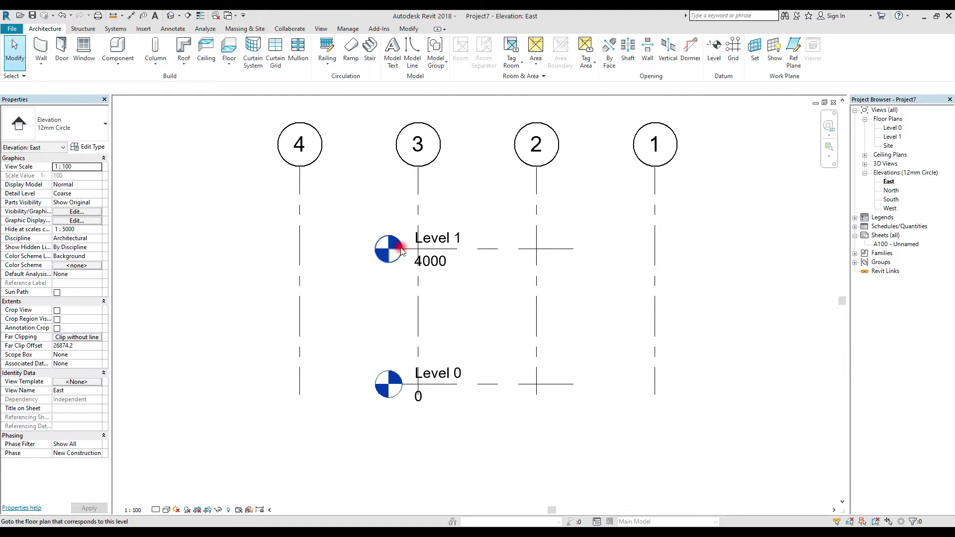
pyautogui.click(489, 249)
# - Drag the level heads left toward grid 4 and extend Level 1 past grid 1
pyautogui.moveTo(409, 256); pyautogui.dragTo(242, 249)
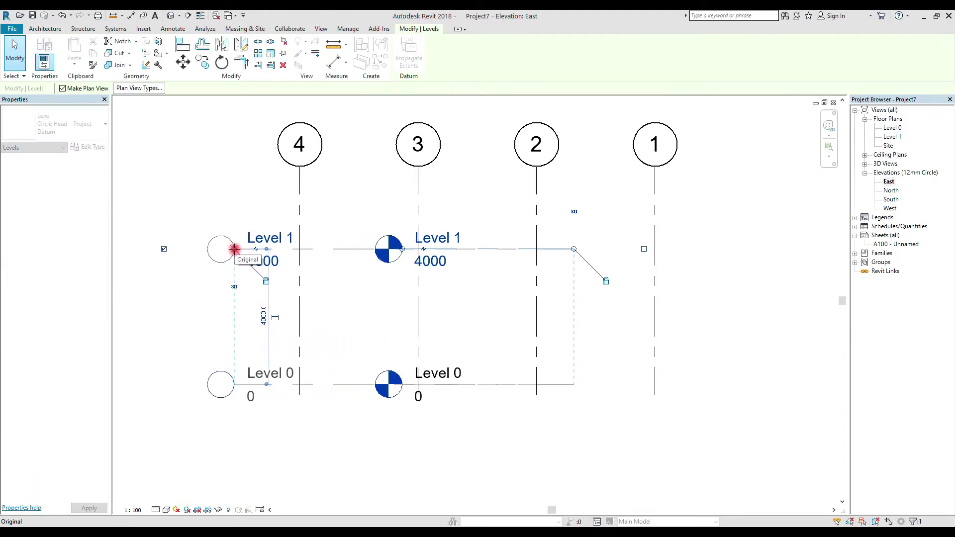
pyautogui.moveTo(242, 248); pyautogui.dragTo(232, 249)
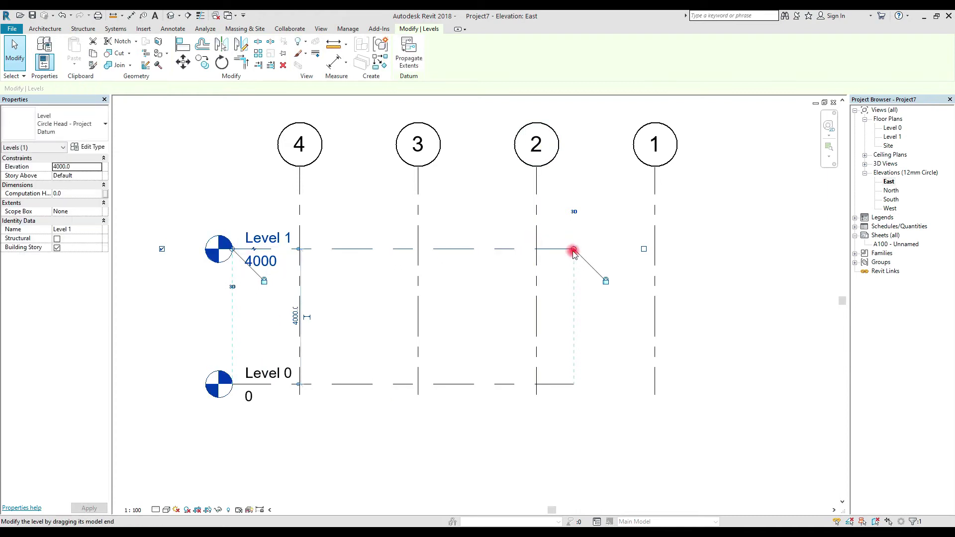
pyautogui.moveTo(570, 248); pyautogui.dragTo(734, 255)
# - Lengthen grids 1–4 downward below Level 0
pyautogui.moveTo(667, 356); pyautogui.dragTo(283, 338)
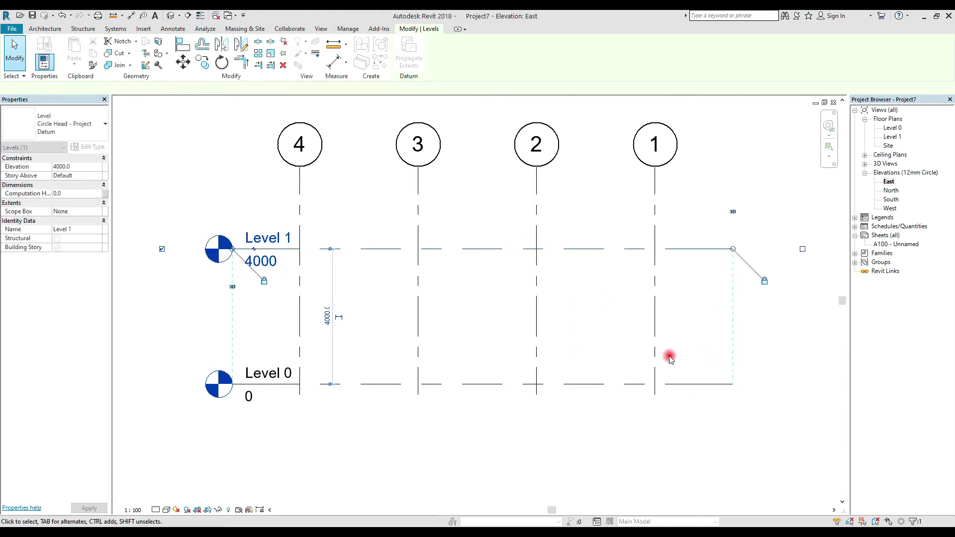
pyautogui.click(300, 348)
pyautogui.moveTo(300, 391); pyautogui.dragTo(299, 452)
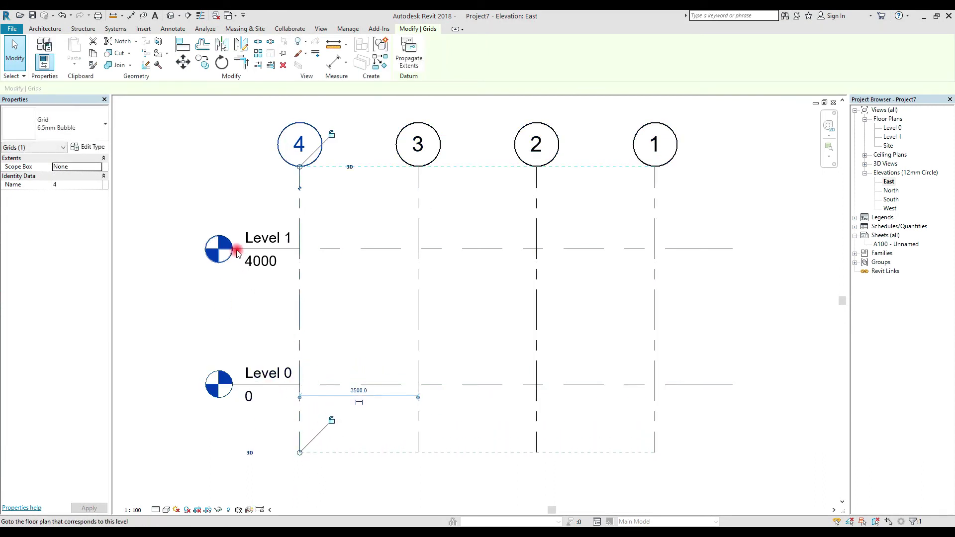
pyautogui.press('Escape')
# - Shift the level heads further left, clear of grid 4
pyautogui.click(273, 253)
pyautogui.moveTo(232, 248); pyautogui.dragTo(159, 248)
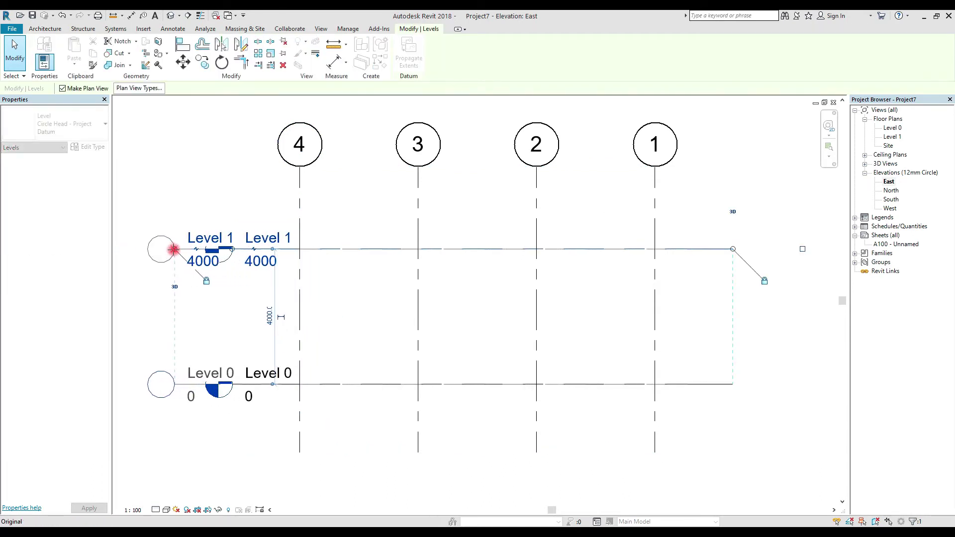
pyautogui.click(244, 293)
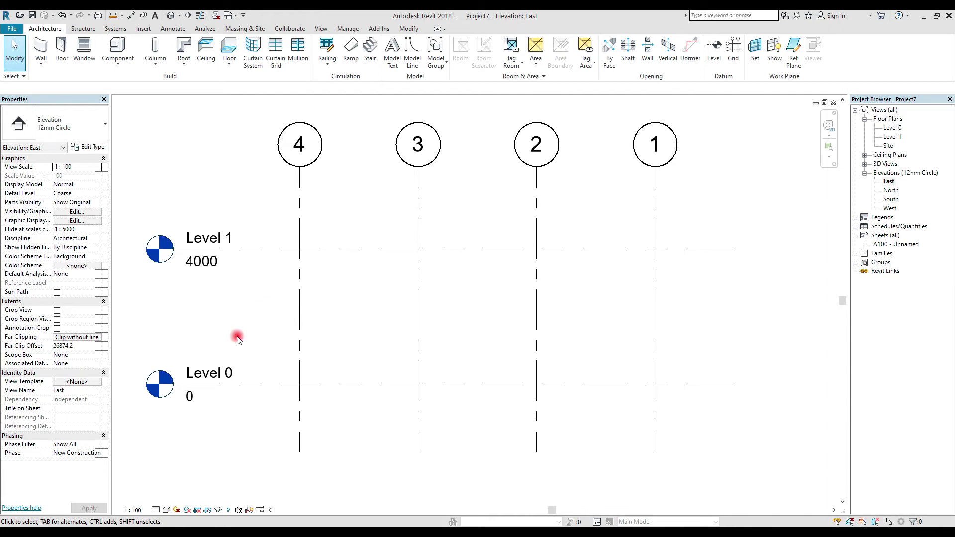
# - Rename Level 0 to FFL, declining to rename its corresponding views
pyautogui.click(224, 374)
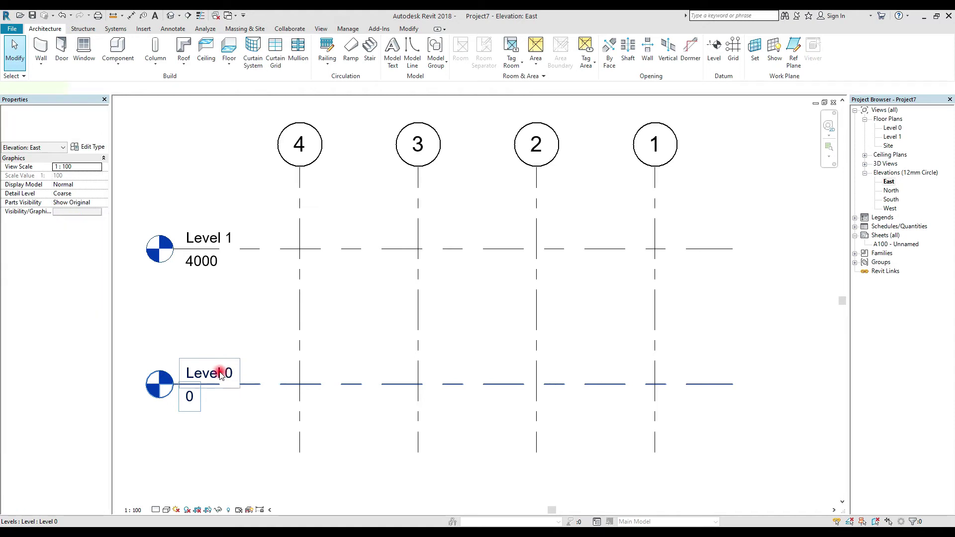
pyautogui.click(222, 373)
pyautogui.write('FFL')
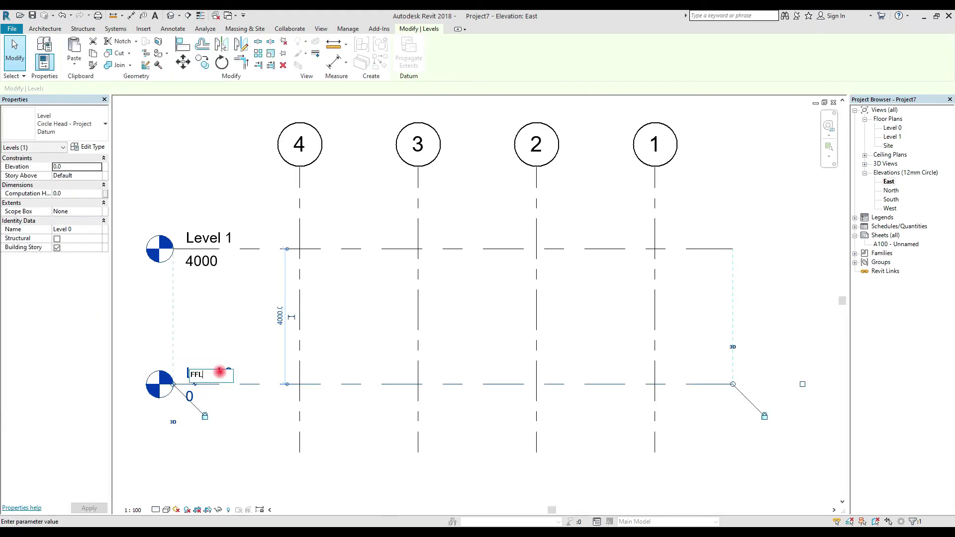
pyautogui.click(244, 322)
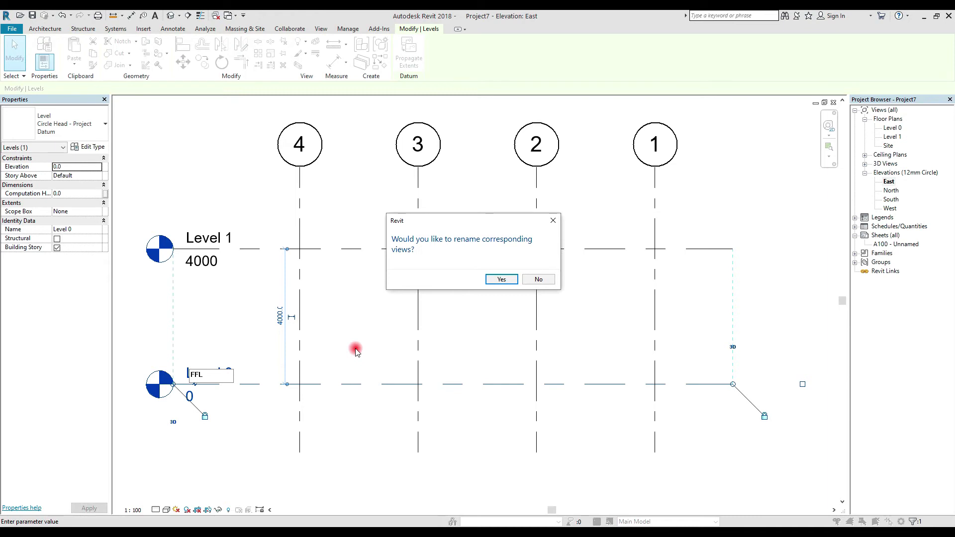
pyautogui.click(539, 279)
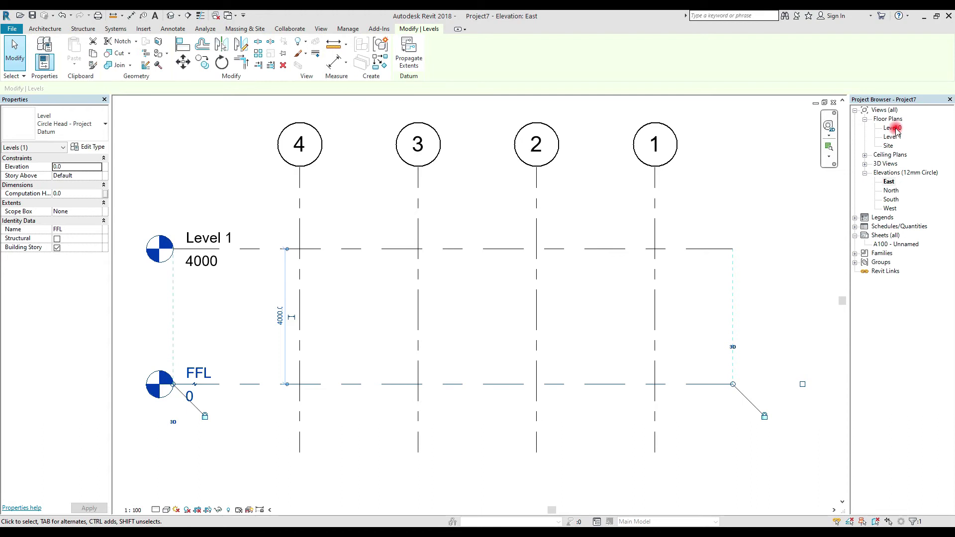
# - Lower Level 1 by changing its height above FFL from 4000 to 3500
pyautogui.click(327, 249)
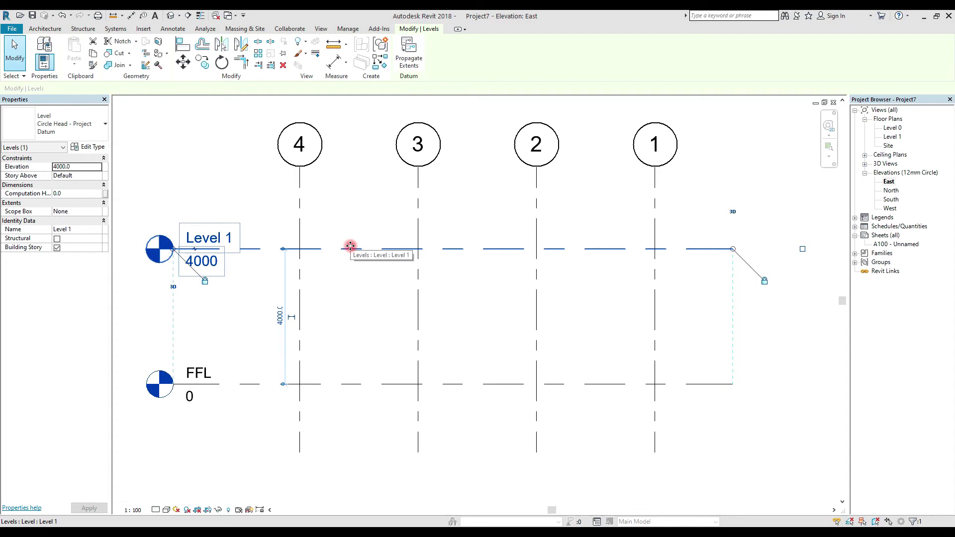
pyautogui.click(280, 317)
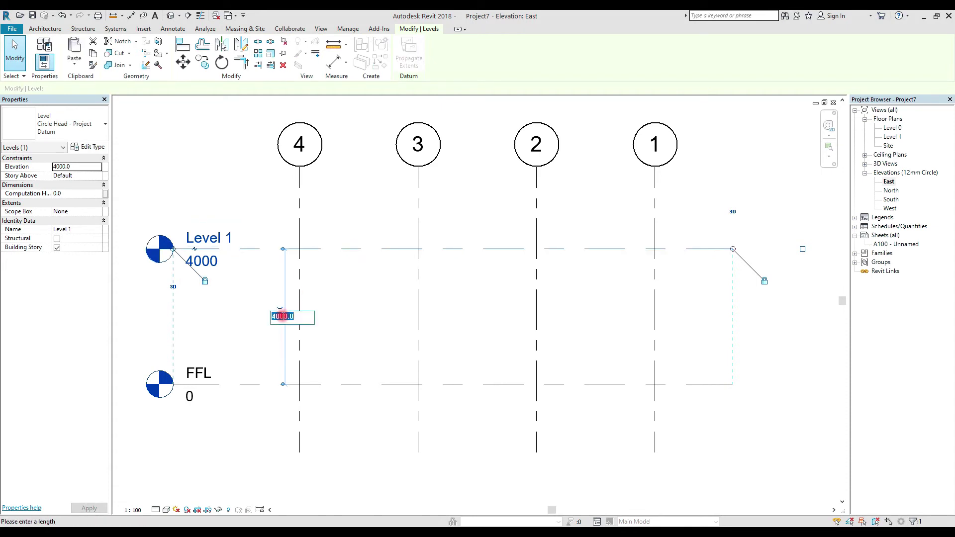
pyautogui.write('3500')
pyautogui.press('Return')
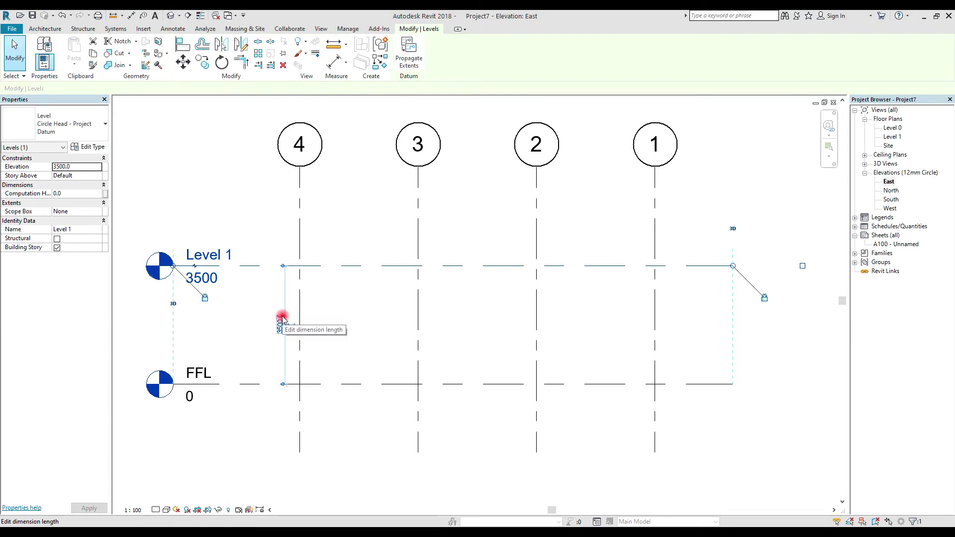
pyautogui.click(340, 319)
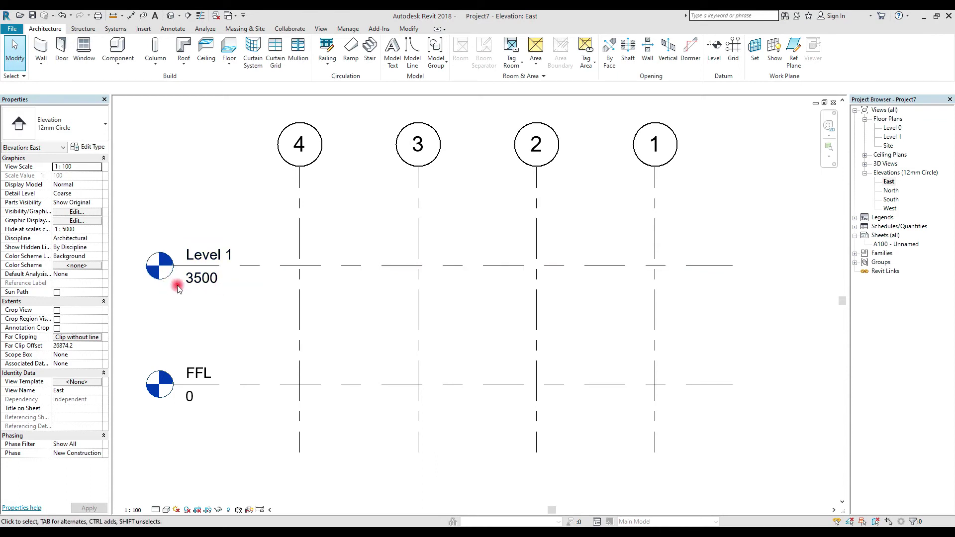
# - Make the 3500 FFL-to-Level 1 dimension permanent and move it left toward the level heads
pyautogui.click(284, 267)
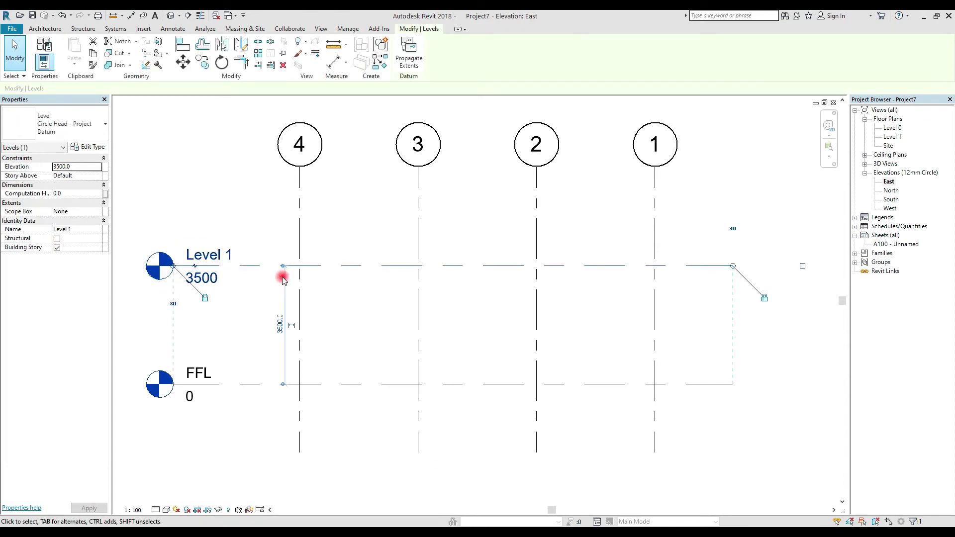
pyautogui.click(291, 328)
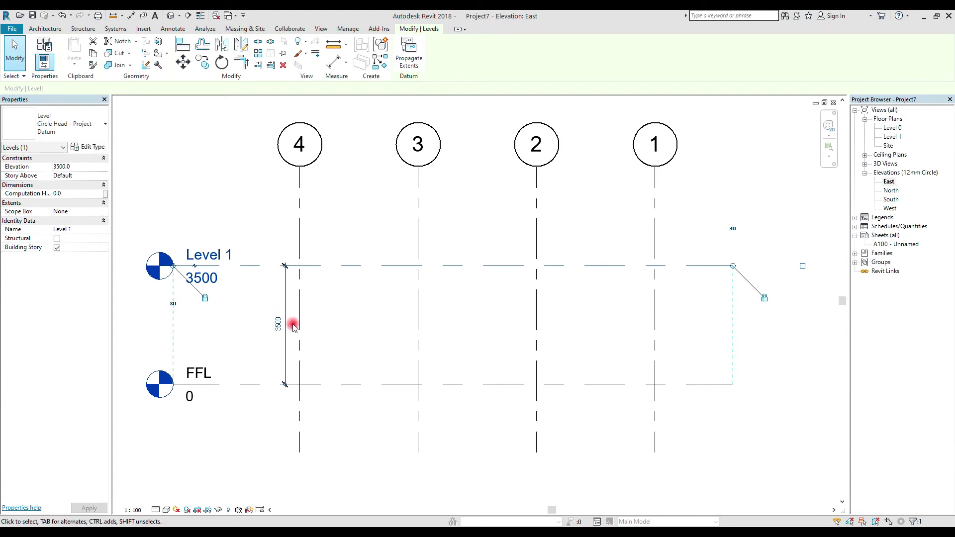
pyautogui.click(283, 275)
pyautogui.moveTo(283, 275); pyautogui.dragTo(252, 274)
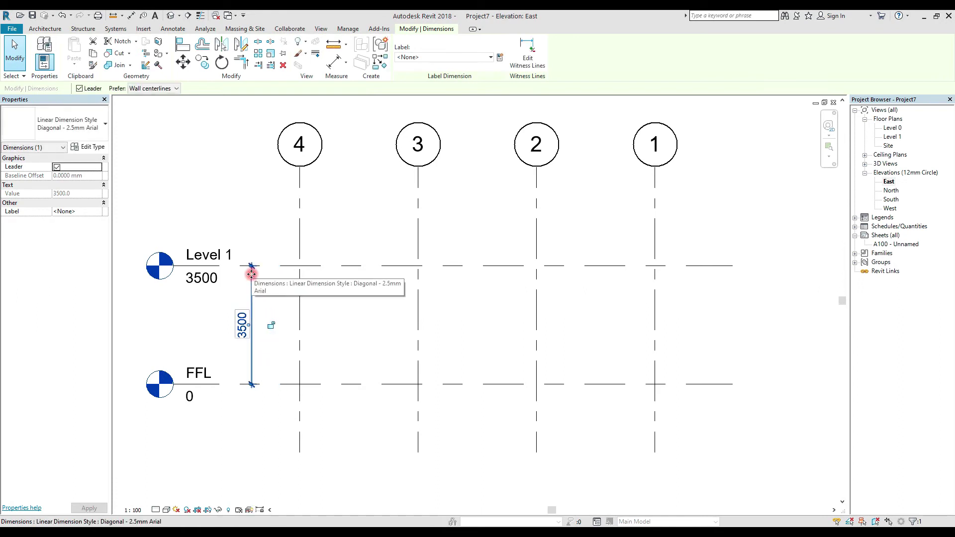
pyautogui.click(299, 247)
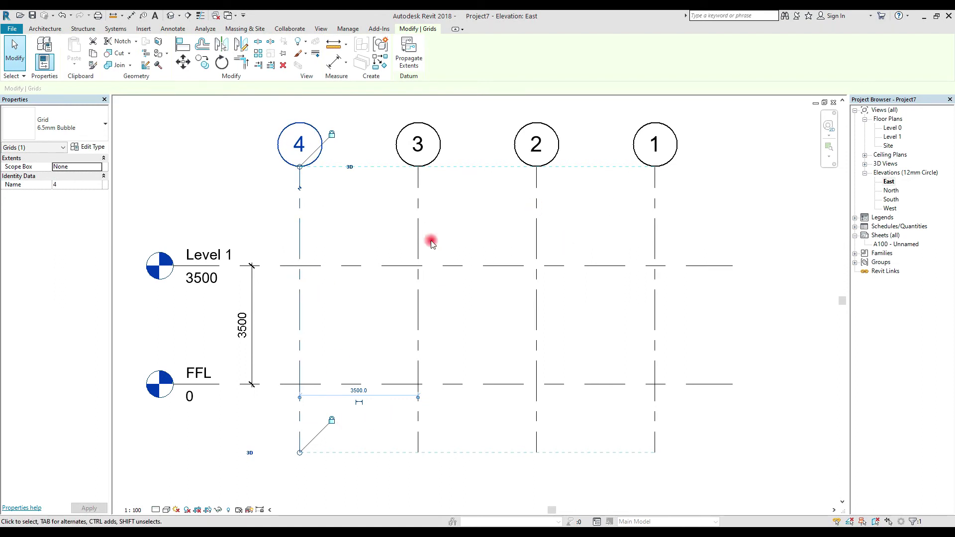
pyautogui.moveTo(526, 257); pyautogui.dragTo(562, 254, button='middle')
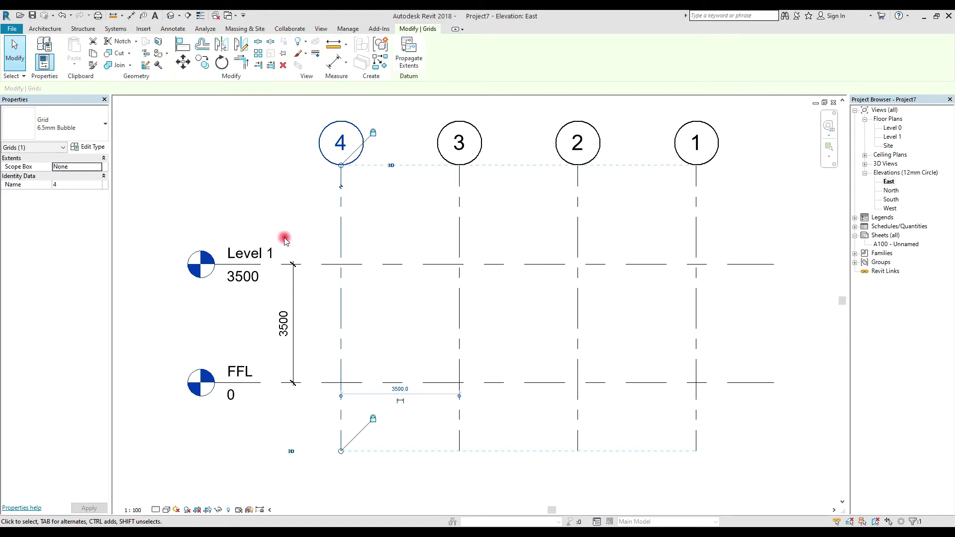
pyautogui.click(305, 211)
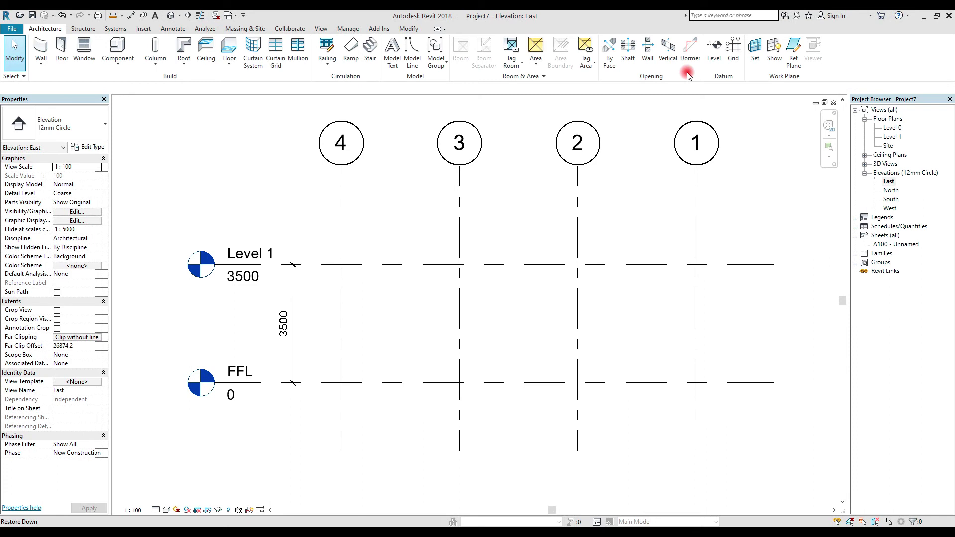
# - Draw Level 2 at 5100, 1600 above Level 1, spanning grids 4 to 1
pyautogui.scroll(-3, 378, 248)
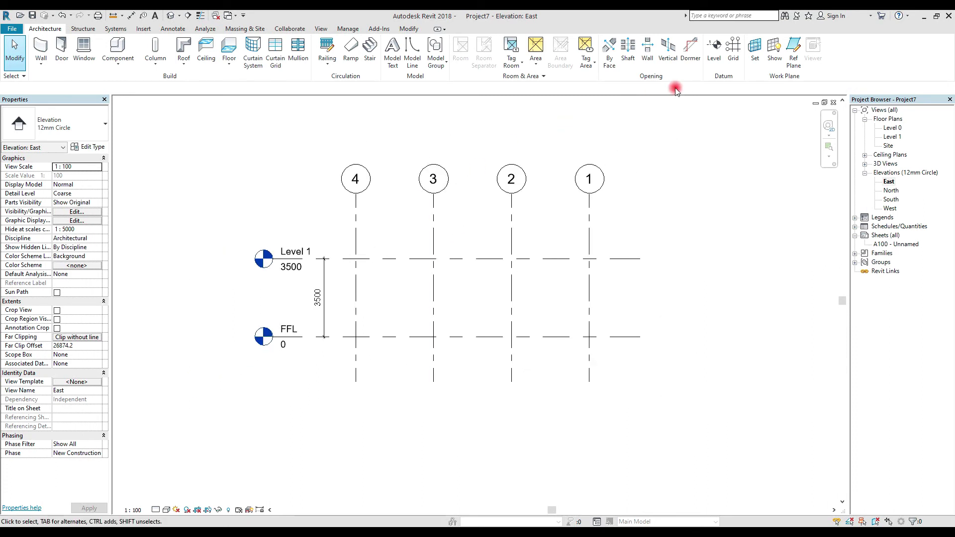
pyautogui.scroll(1, 282, 212)
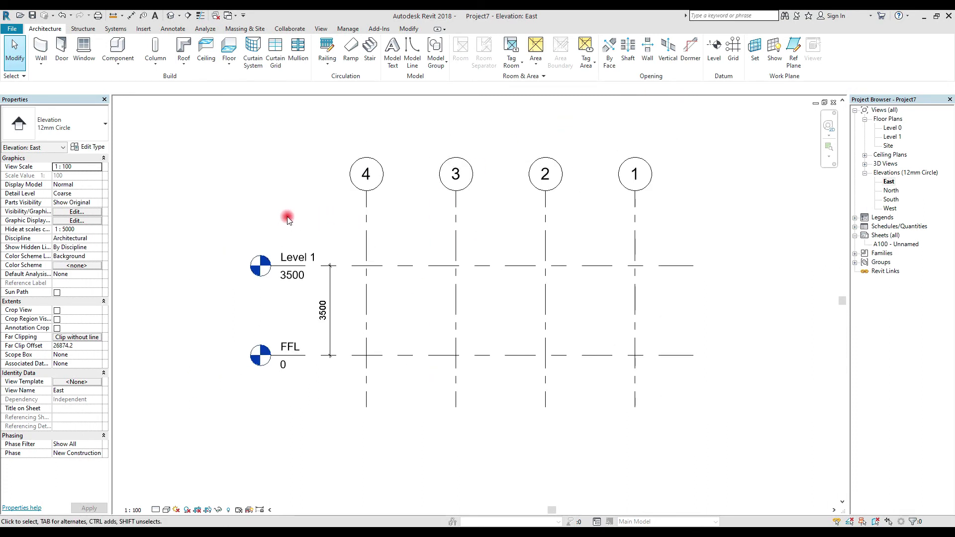
pyautogui.click(714, 50)
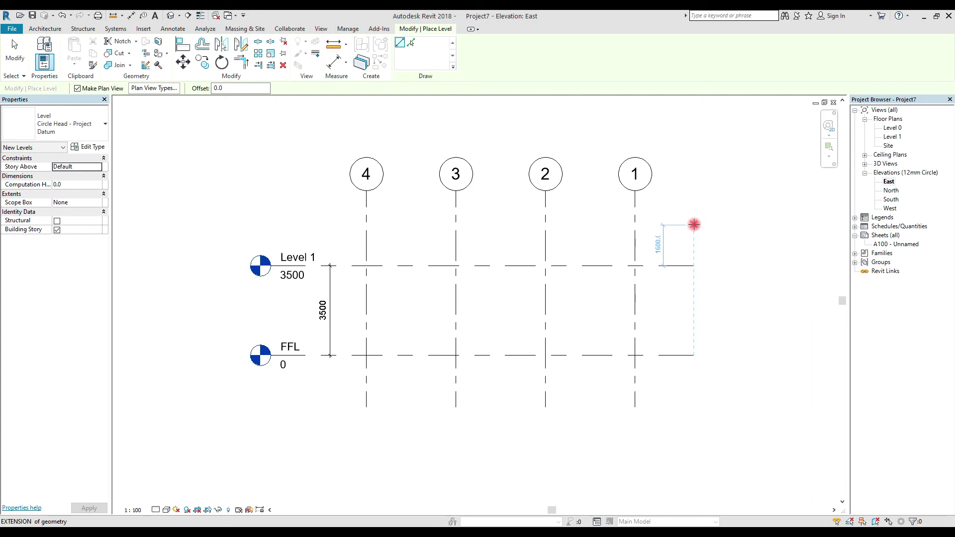
pyautogui.click(694, 225)
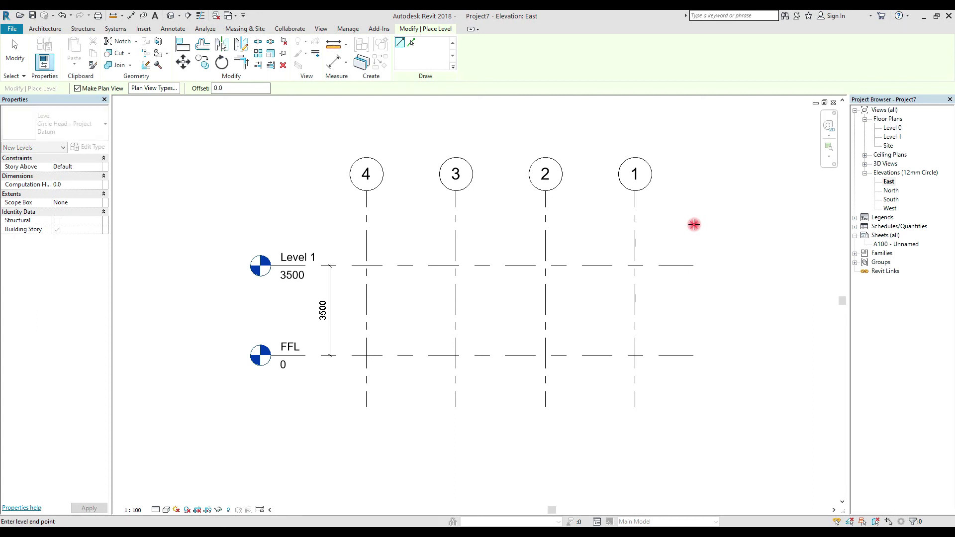
pyautogui.click(271, 195)
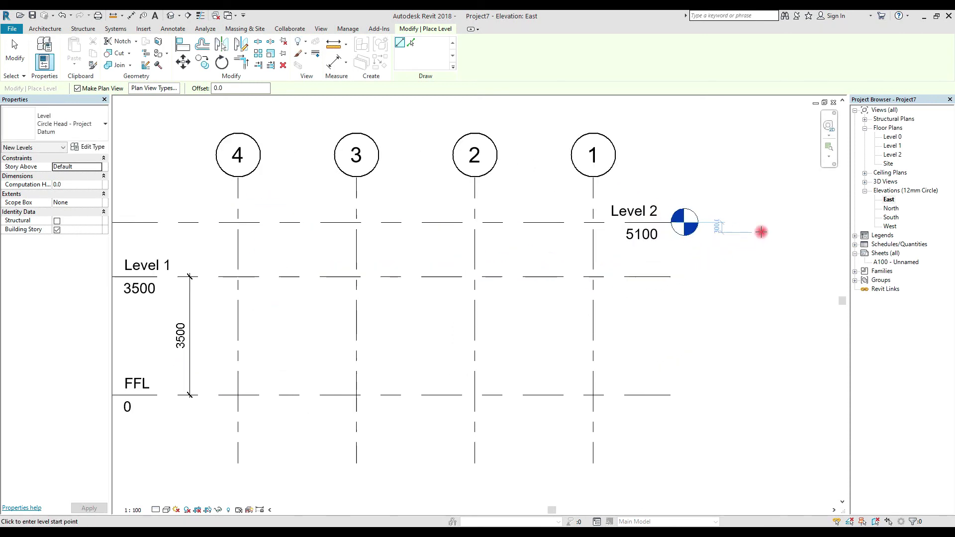
pyautogui.press('Escape')
pyautogui.press('Escape')
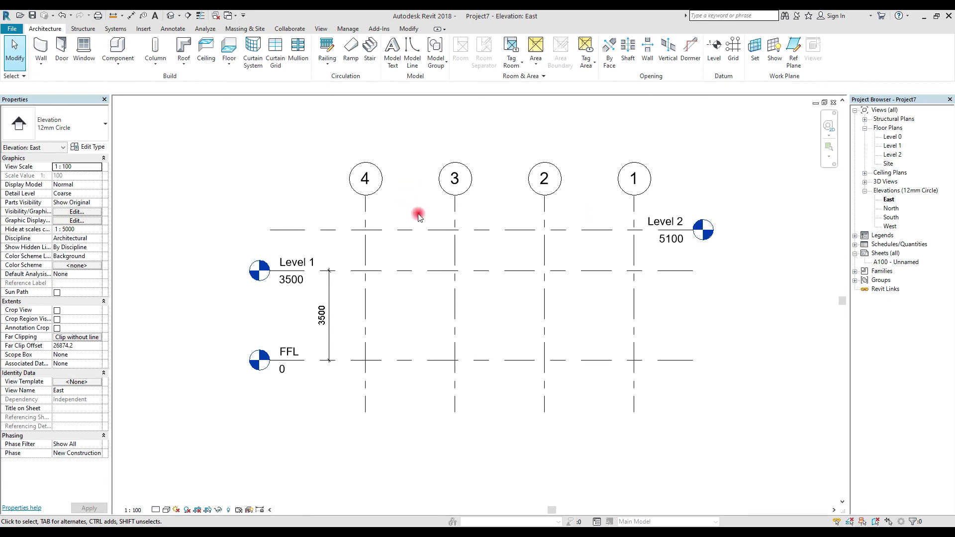
# - Show Level 2's head on the left end and hide it on the right end
pyautogui.click(440, 231)
pyautogui.click(216, 229)
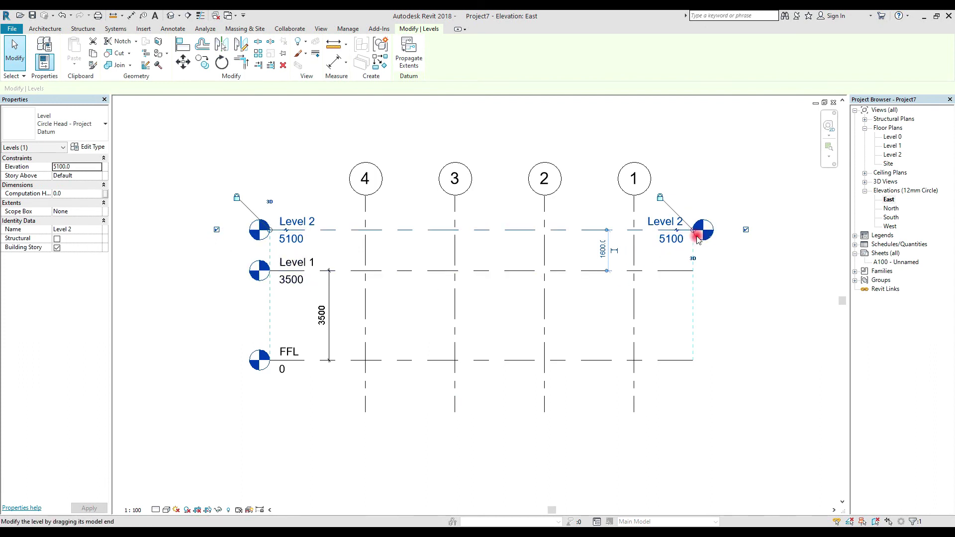
pyautogui.click(745, 229)
pyautogui.scroll(2, 266, 217)
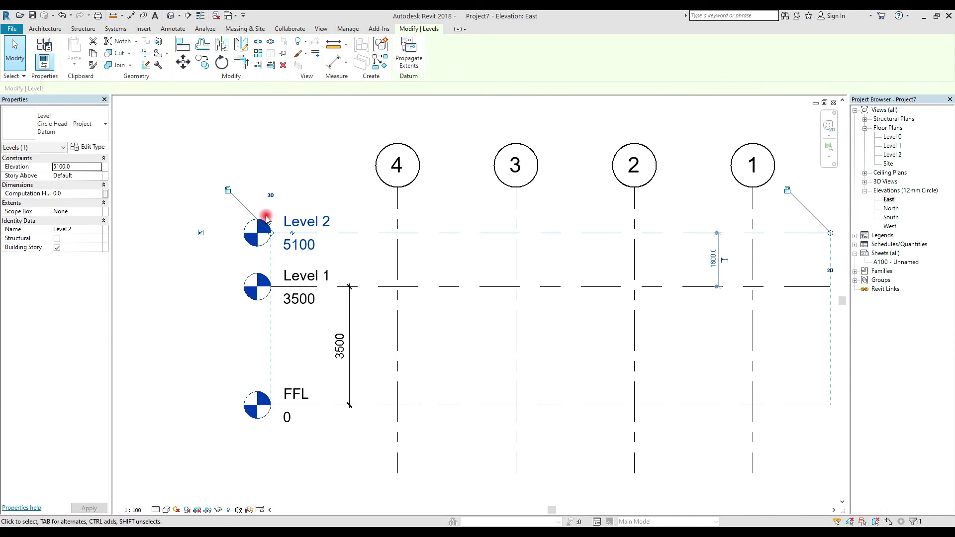
# - Rename Level 2 to TOP OF ROOF BEAM without renaming its corresponding views
pyautogui.click(305, 222)
pyautogui.write('TOP')
pyautogui.write(' OF ROO')
pyautogui.write('F BEAM')
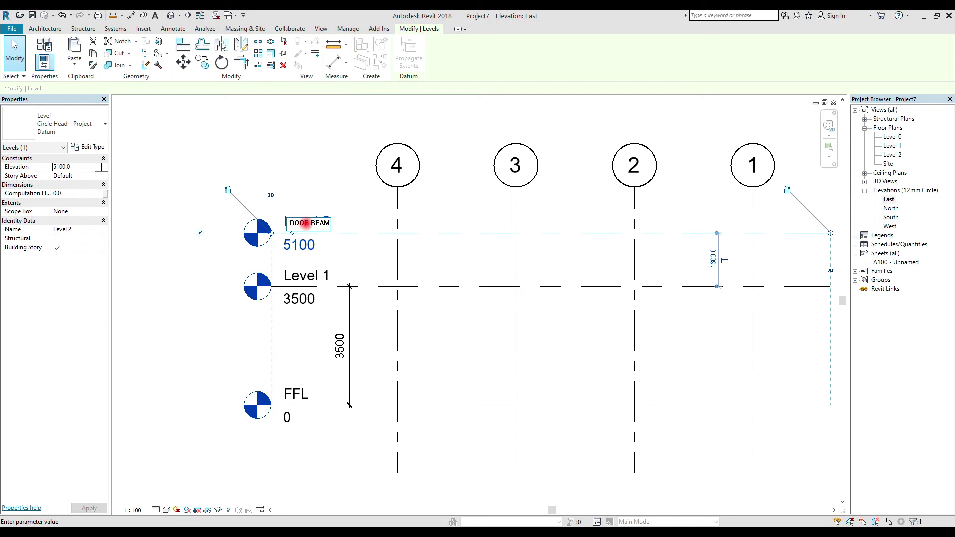
pyautogui.click(289, 142)
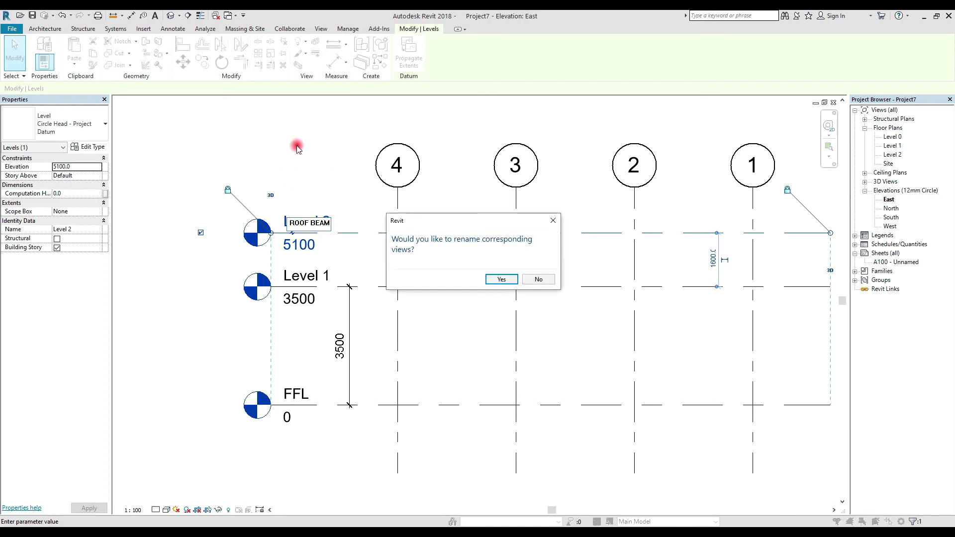
pyautogui.click(538, 279)
pyautogui.scroll(-1, 315, 260)
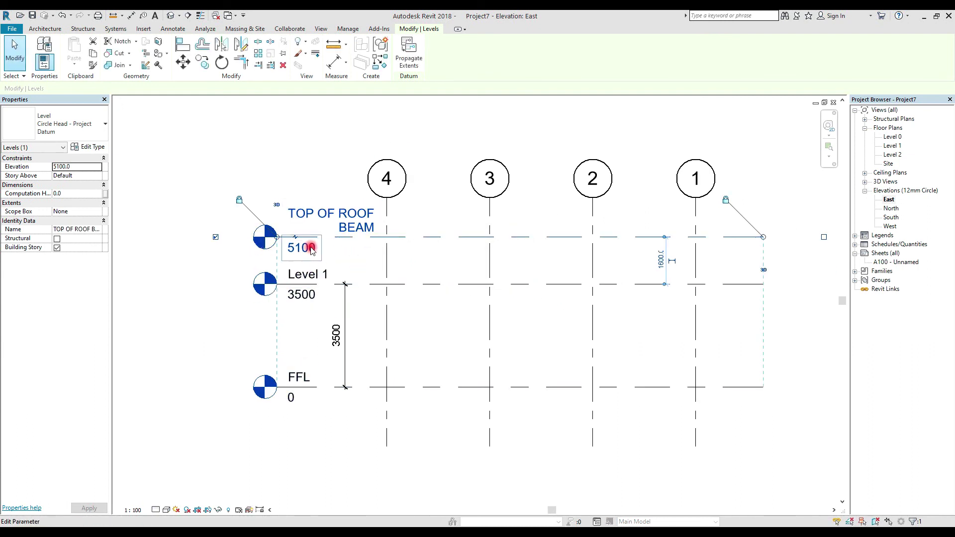
pyautogui.click(428, 249)
pyautogui.click(450, 238)
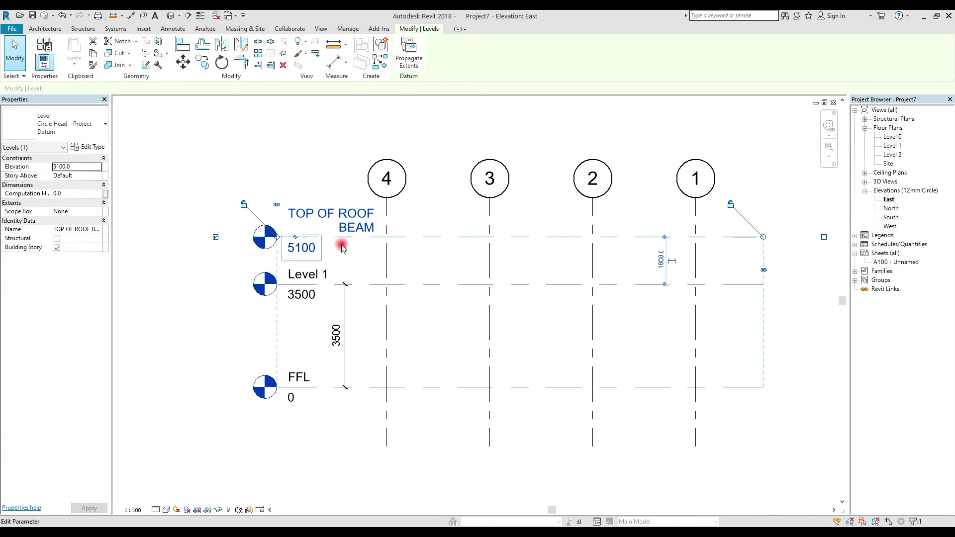
pyautogui.moveTo(590, 150); pyautogui.dragTo(568, 160, button='middle')
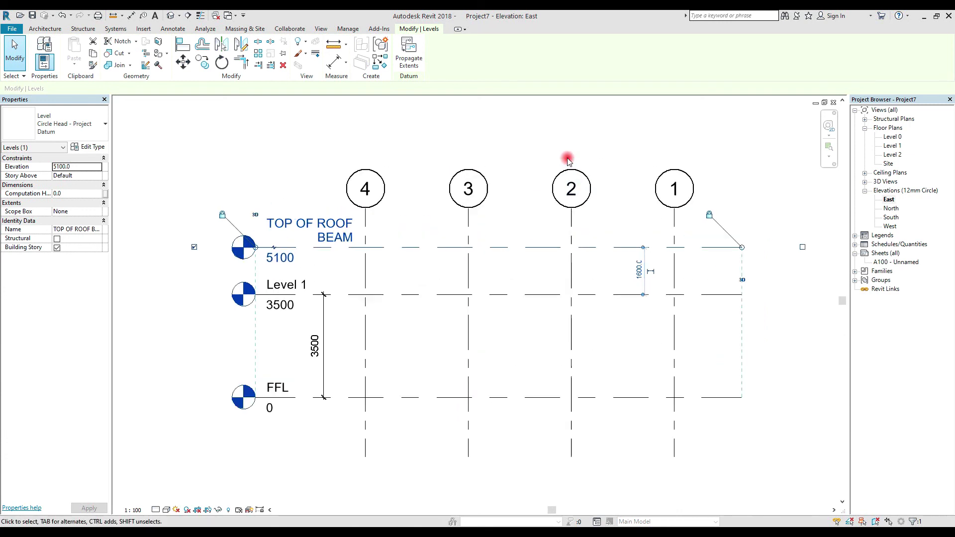